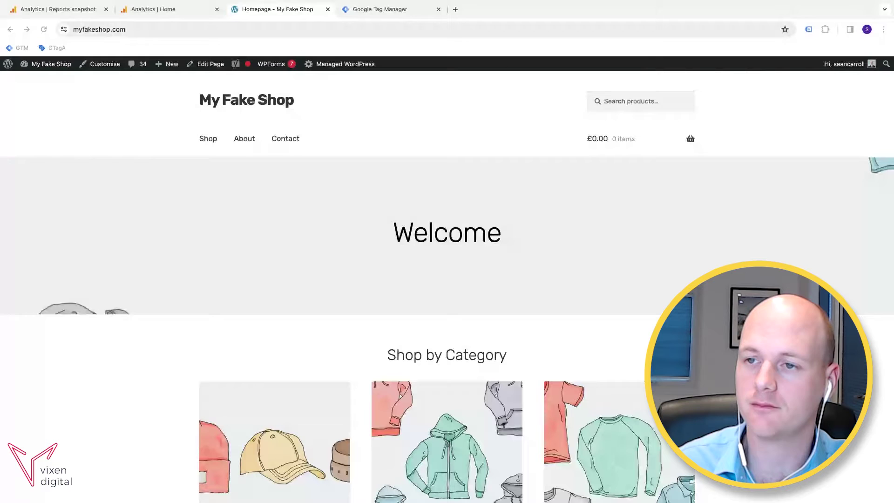
Step: Go to the shop's Contact page and examine the contact form with its Submit button
left_click(284, 140)
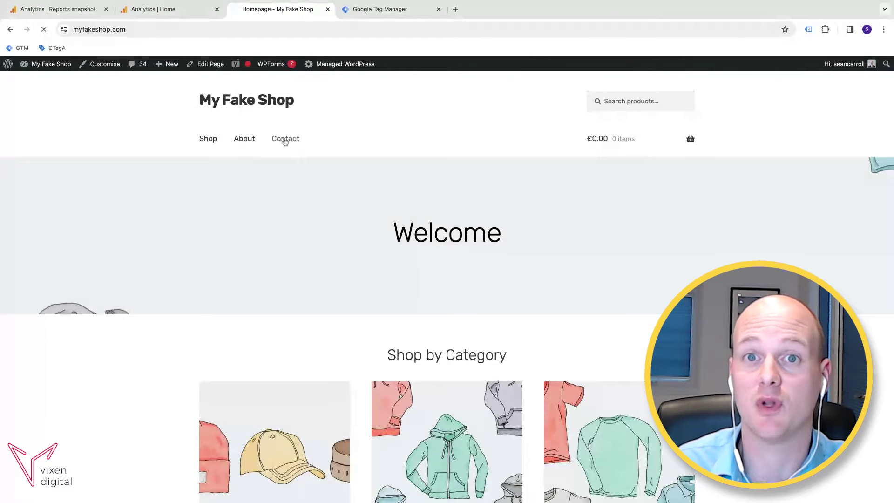
scroll(406, 164, "down", 1)
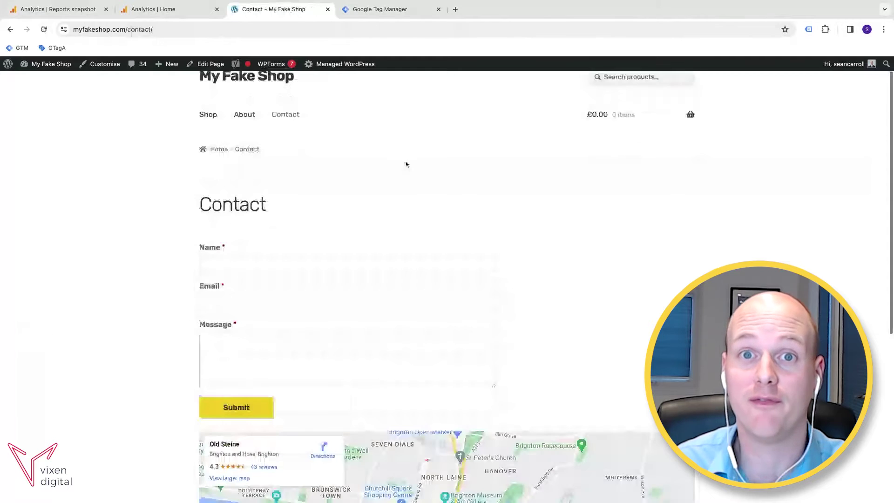
scroll(314, 255, "down", 3)
left_click(264, 338)
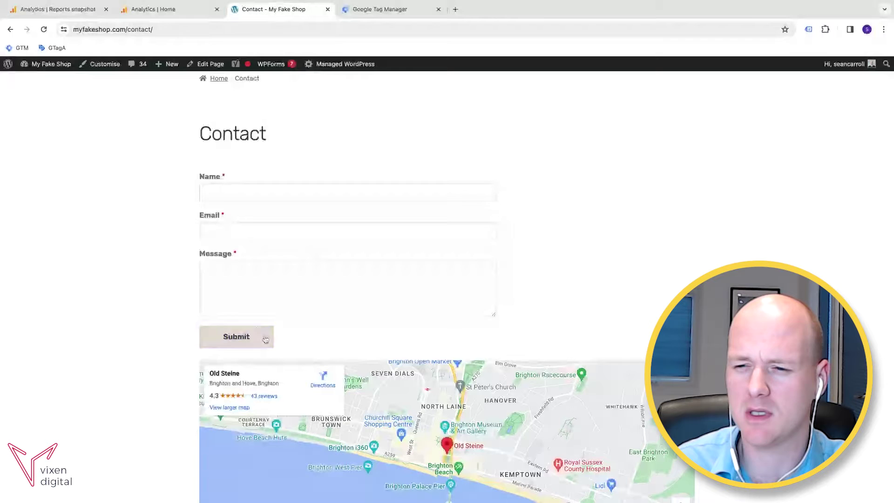
scroll(286, 304, "down", 1)
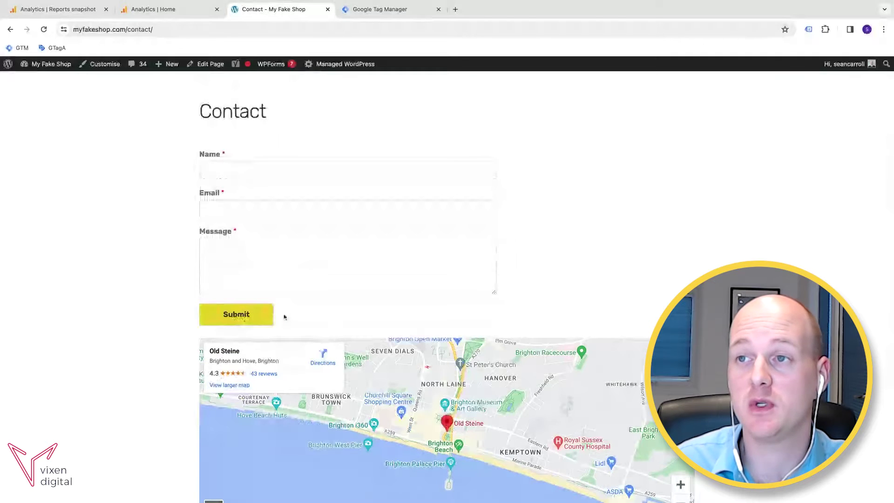
scroll(284, 317, "up", 3)
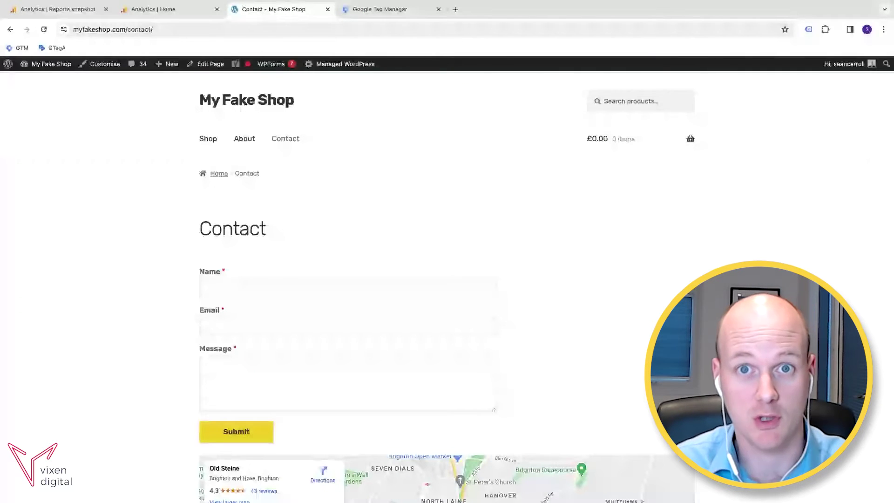
left_click(215, 281)
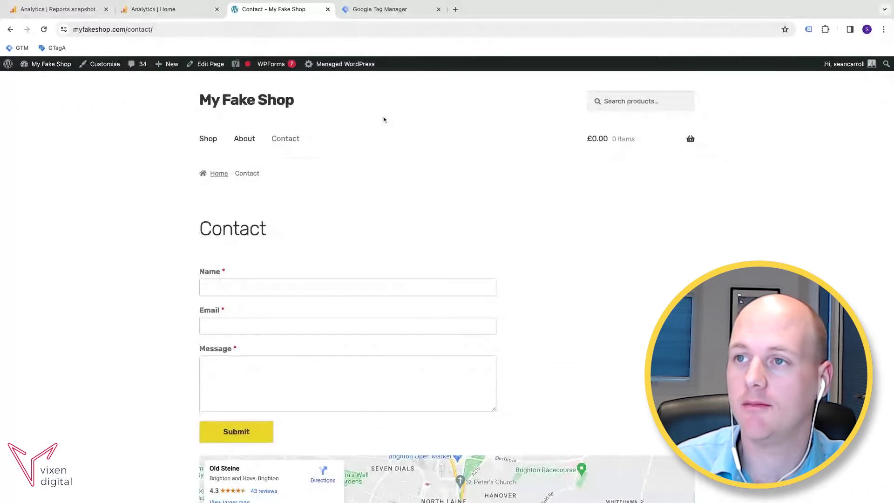
Step: In Google Tag Manager, enable the built-in variables Click Element, Click Classes, Click ID, Click Target, Click URL and Click Text
left_click(375, 14)
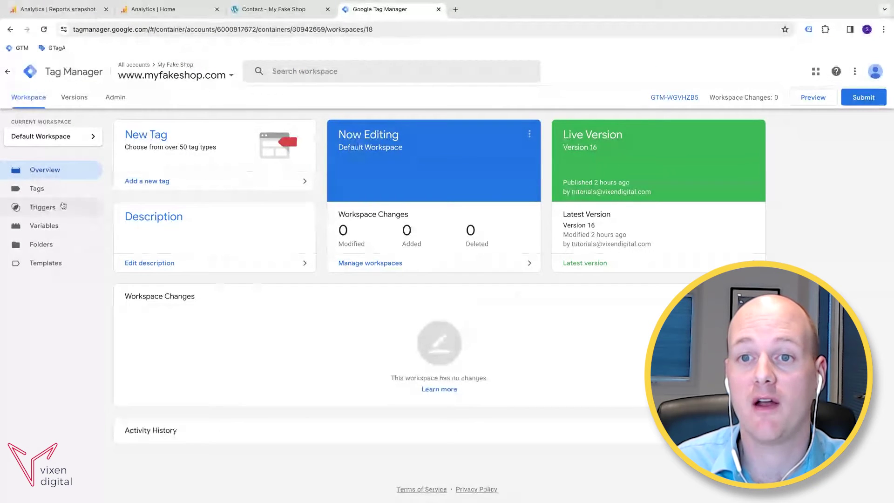
left_click(44, 225)
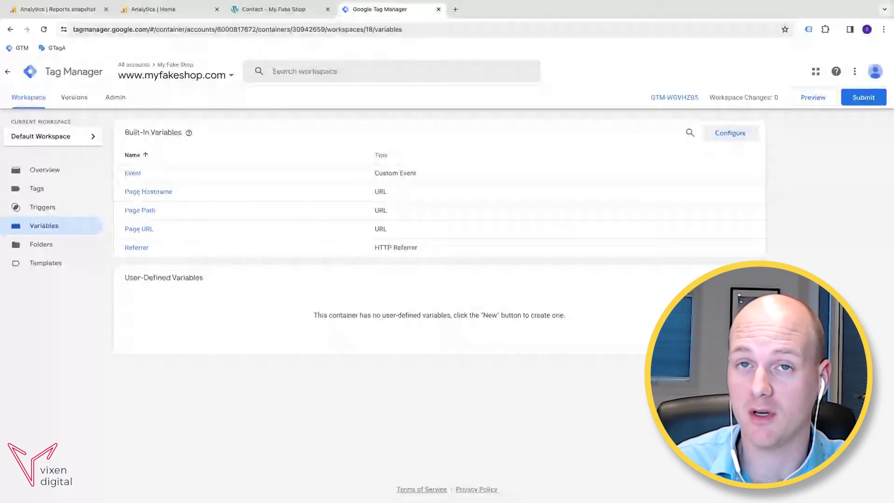
left_click(733, 141)
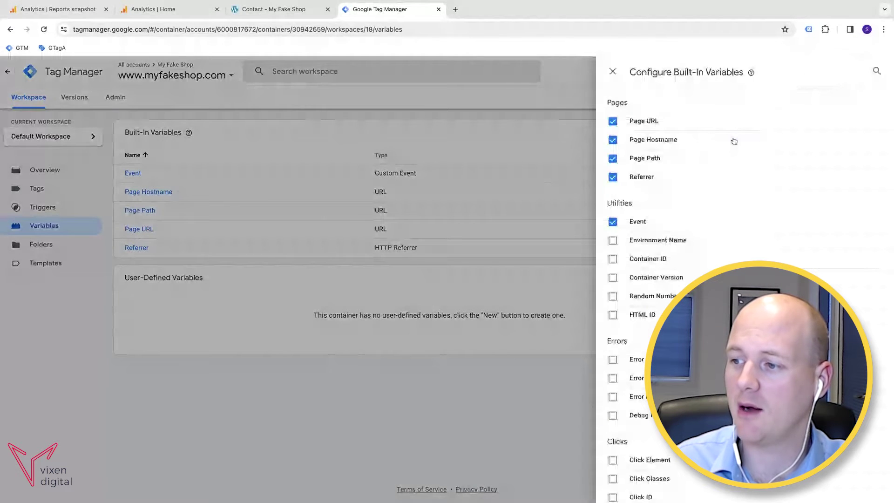
scroll(653, 235, "down", 1)
scroll(654, 235, "down", 4)
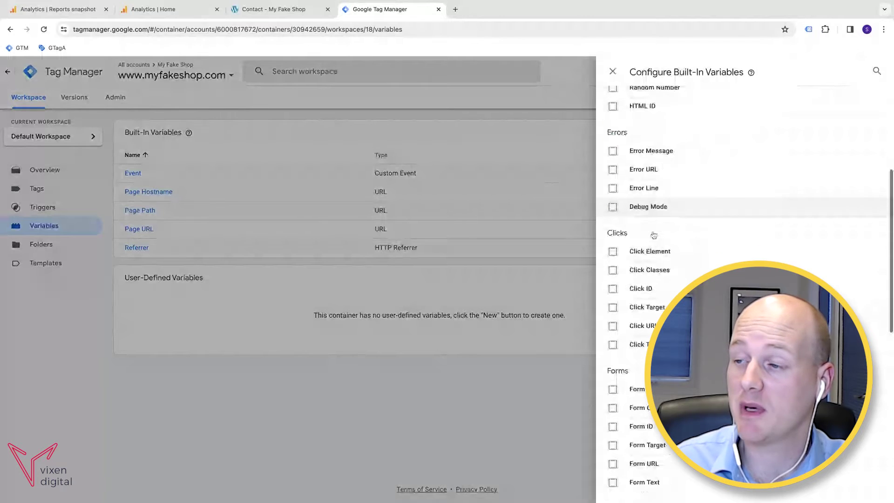
scroll(654, 235, "down", 1)
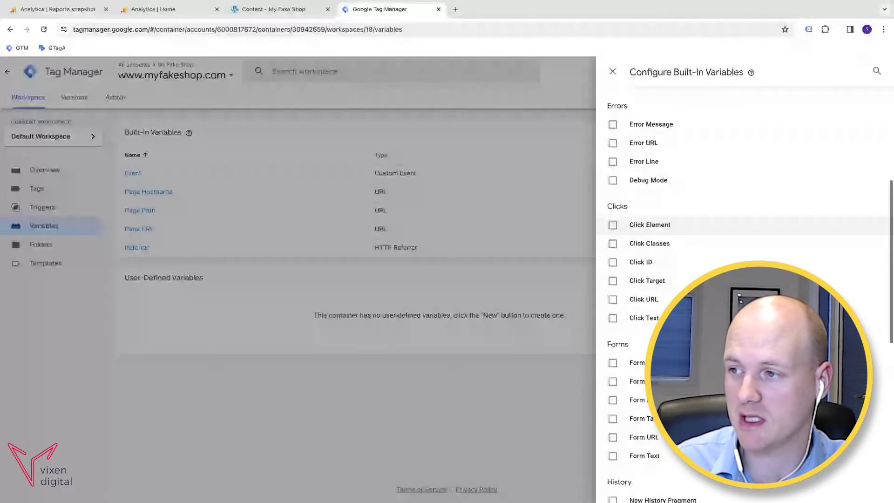
left_click(613, 225)
left_click(612, 244)
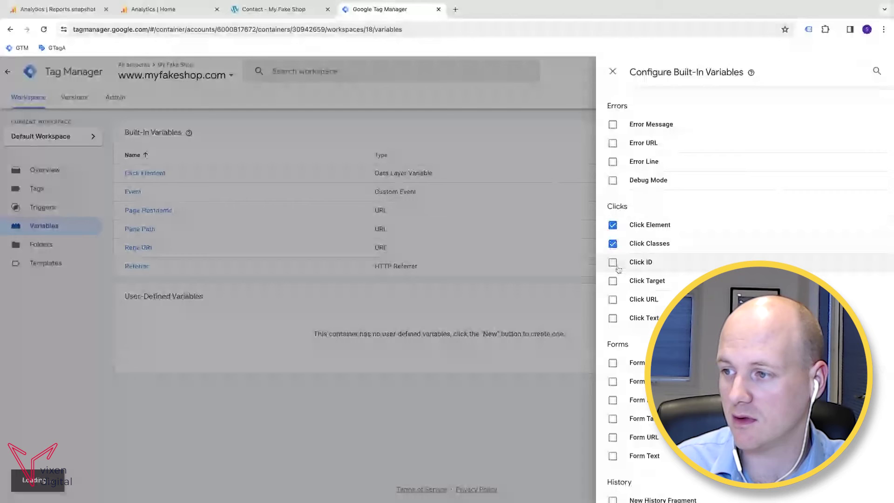
left_click(613, 263)
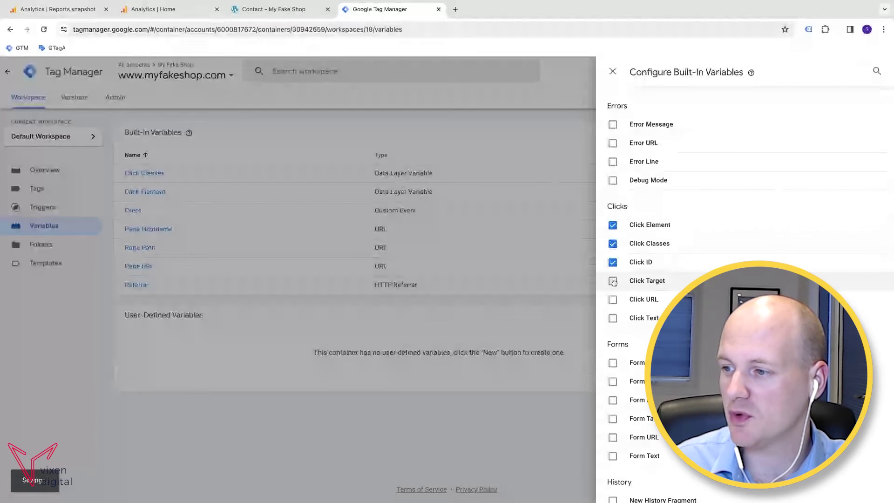
left_click(612, 281)
left_click(612, 299)
left_click(613, 318)
Step: Enable the built-in variables Form Element, Form Classes, Form ID, Form Target, Form URL and Form Text, and close the variable configuration
scroll(614, 283, "down", 3)
left_click(612, 281)
left_click(612, 300)
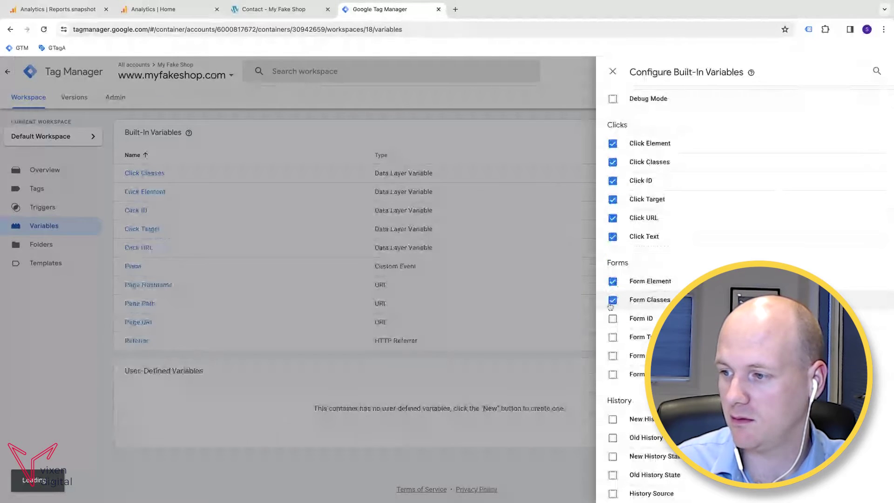
left_click(613, 318)
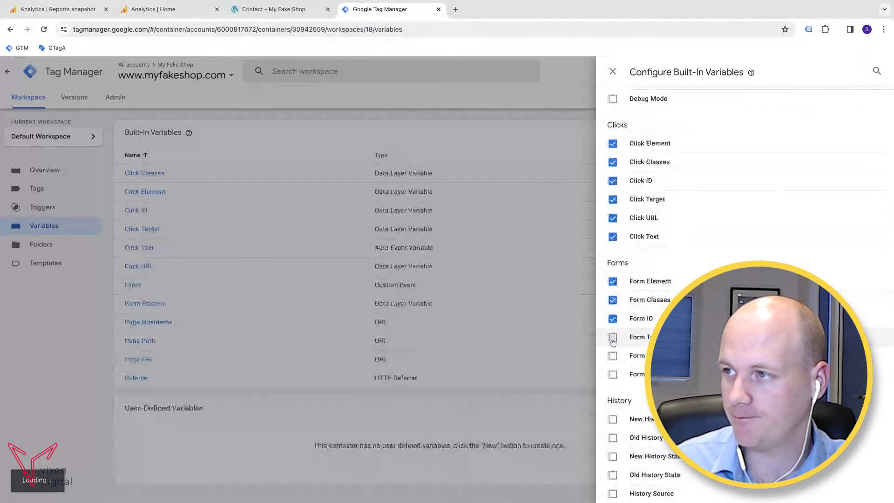
left_click(613, 339)
left_click(613, 356)
left_click(613, 374)
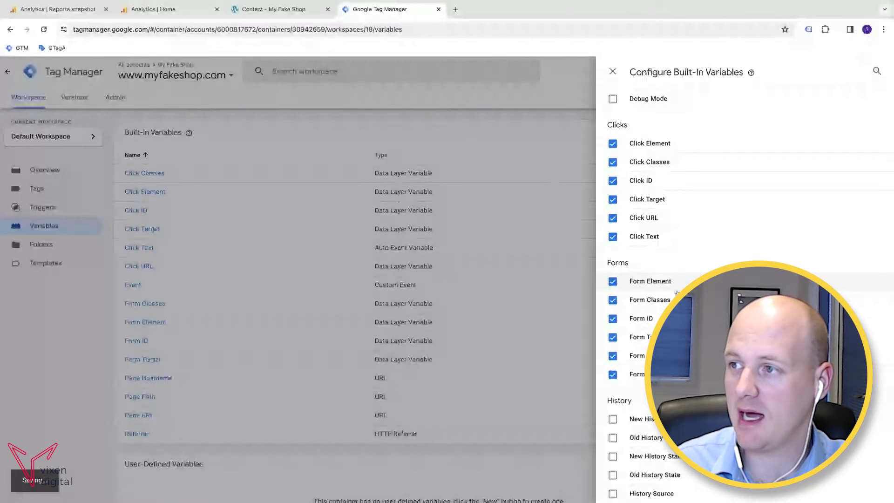
scroll(677, 292, "up", 5)
scroll(675, 292, "up", 2)
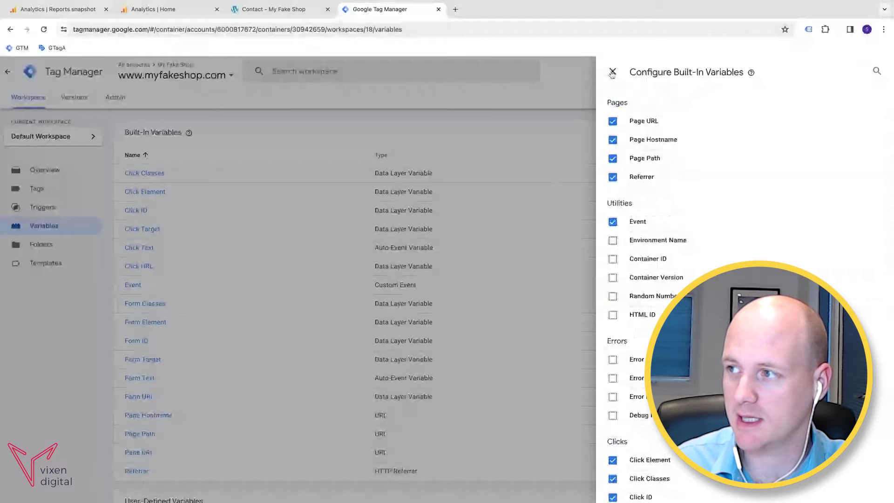
left_click(612, 73)
scroll(307, 275, "down", 2)
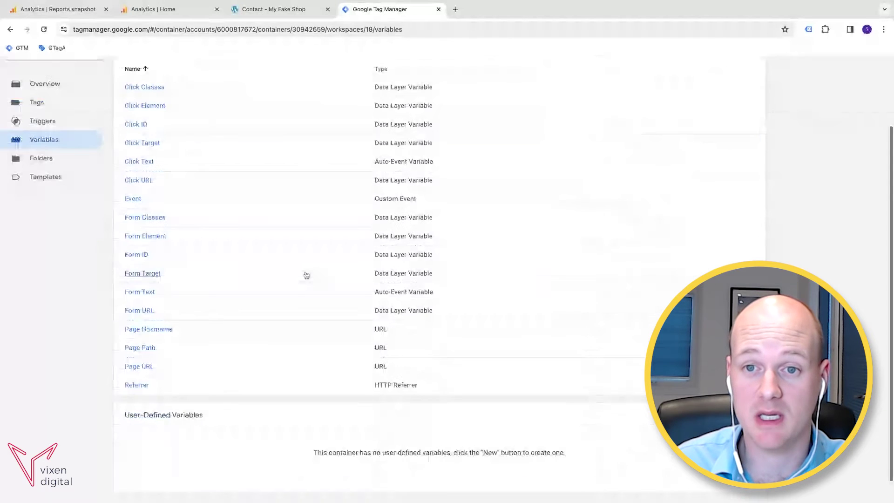
scroll(306, 275, "up", 2)
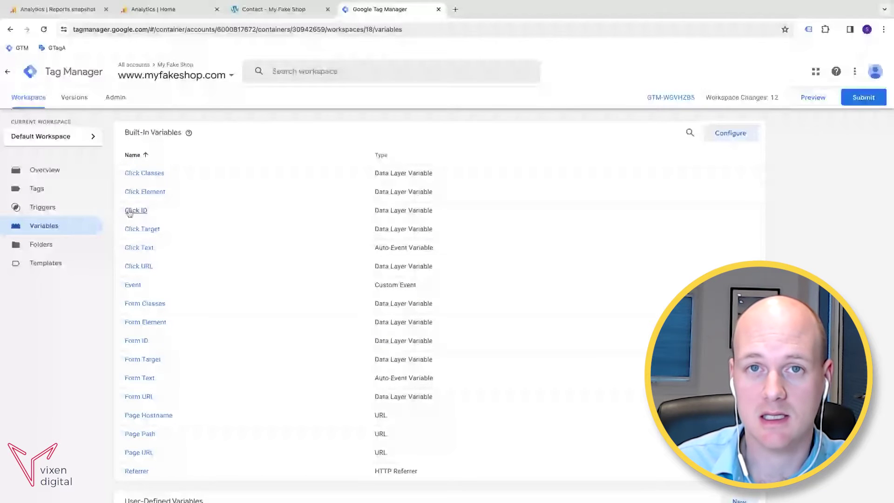
Step: Create a new trigger named "Clicks - all clicks"
left_click(66, 207)
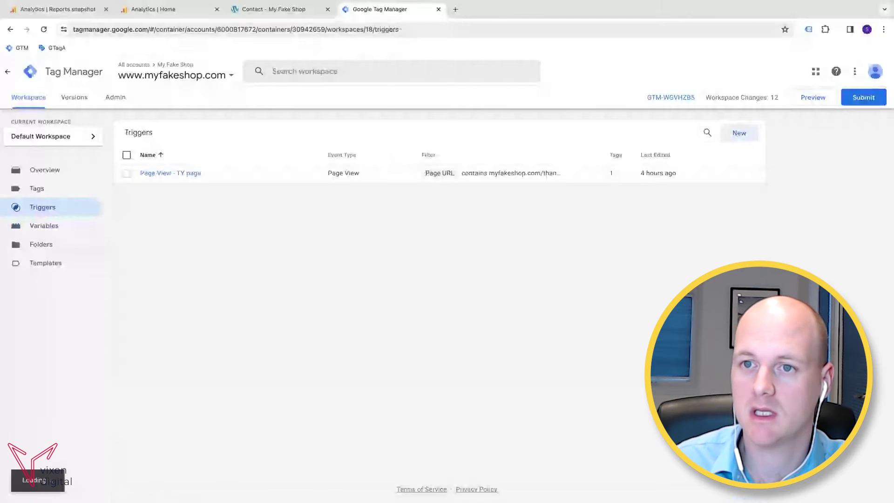
left_click(739, 133)
left_click(318, 72)
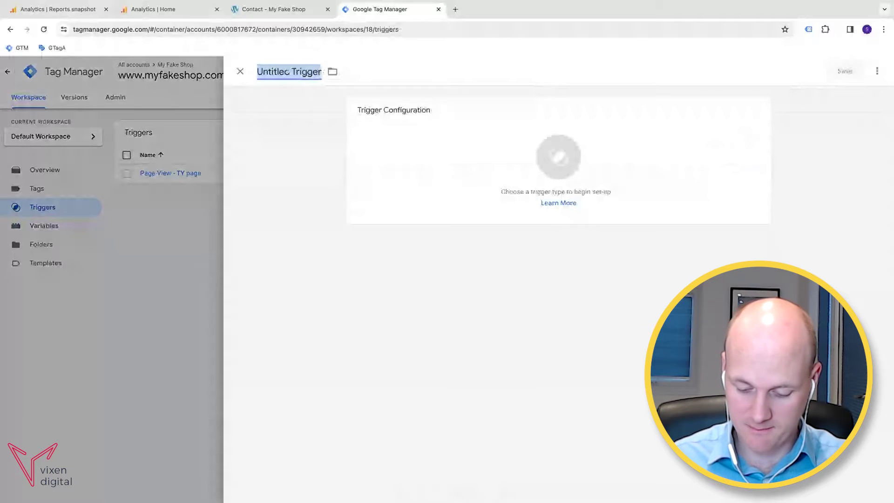
type("Clicks - ")
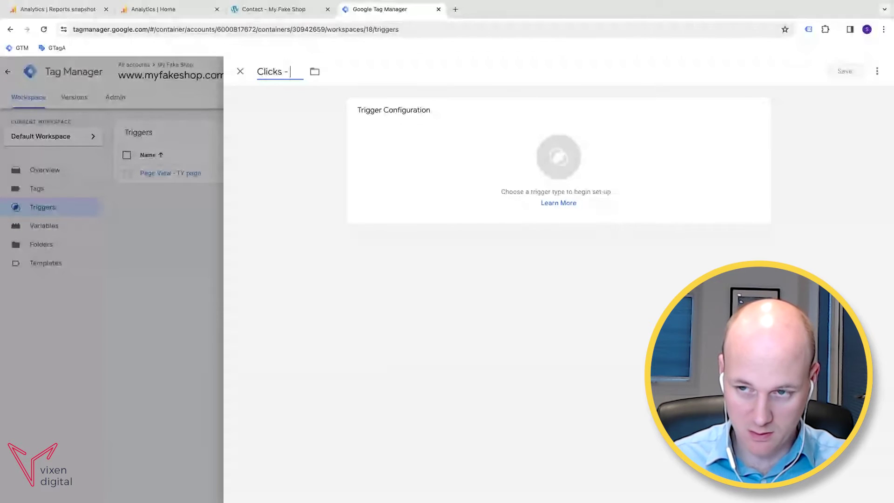
type("all cli")
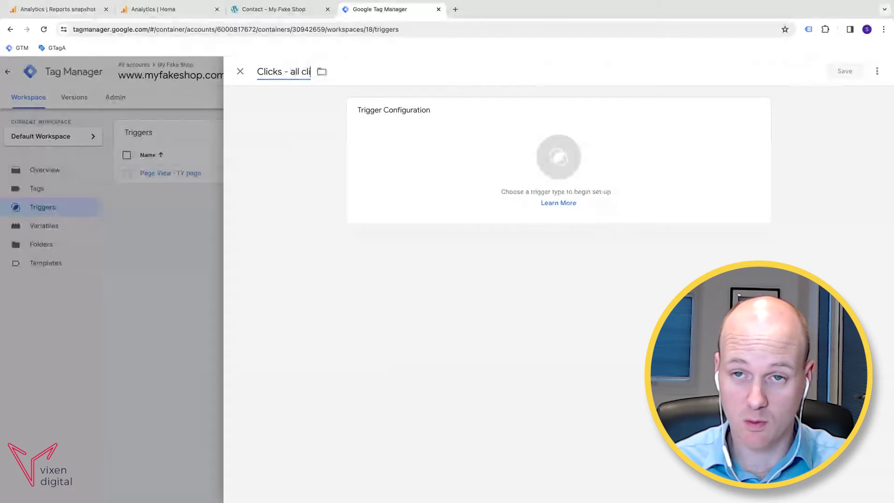
type("cks")
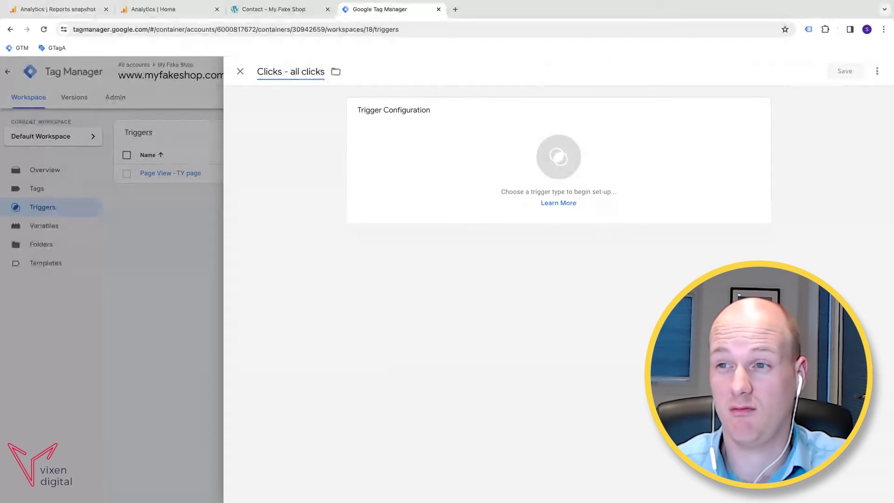
Step: Set the trigger type to Click - All Elements, firing on All Clicks, and save the trigger
left_click(513, 142)
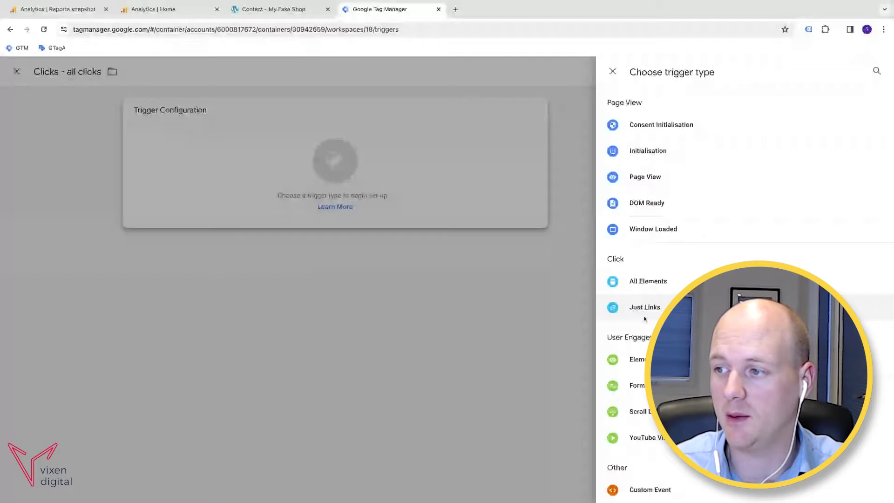
left_click(647, 281)
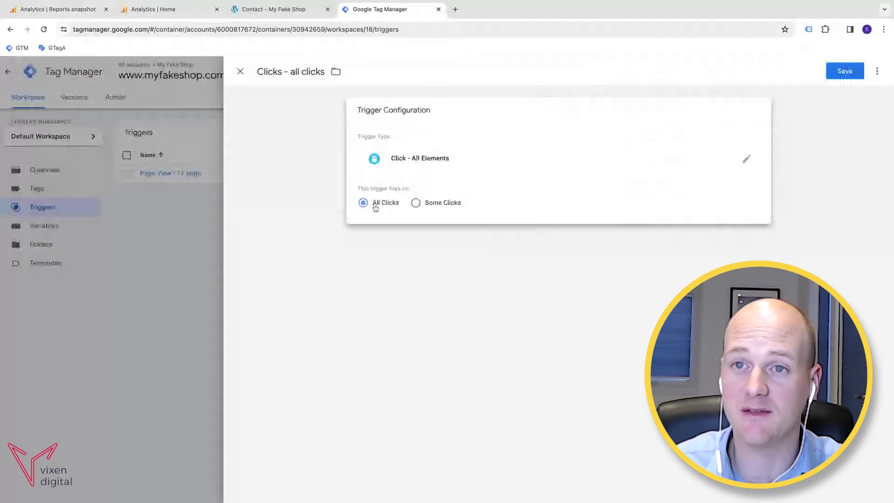
left_click(846, 75)
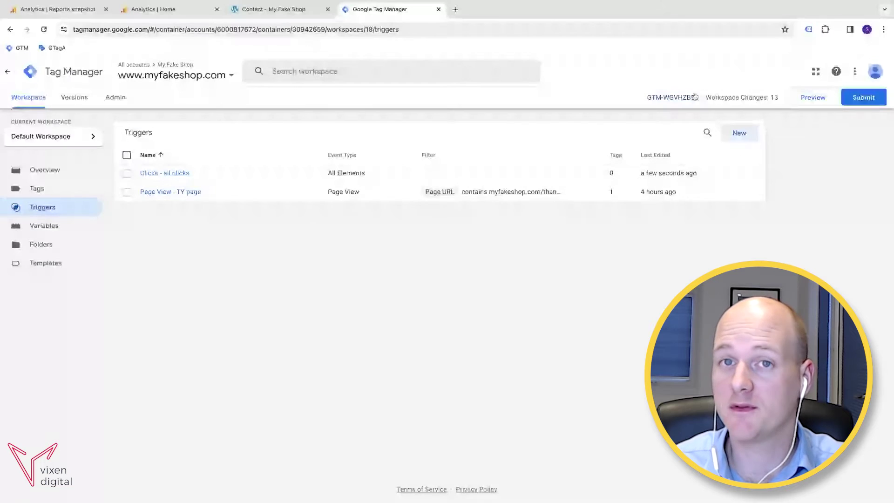
left_click(808, 100)
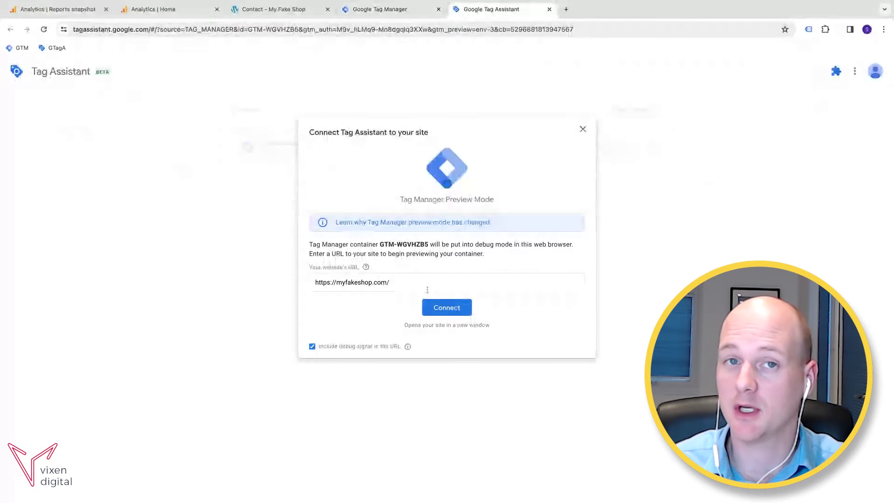
left_click(448, 308)
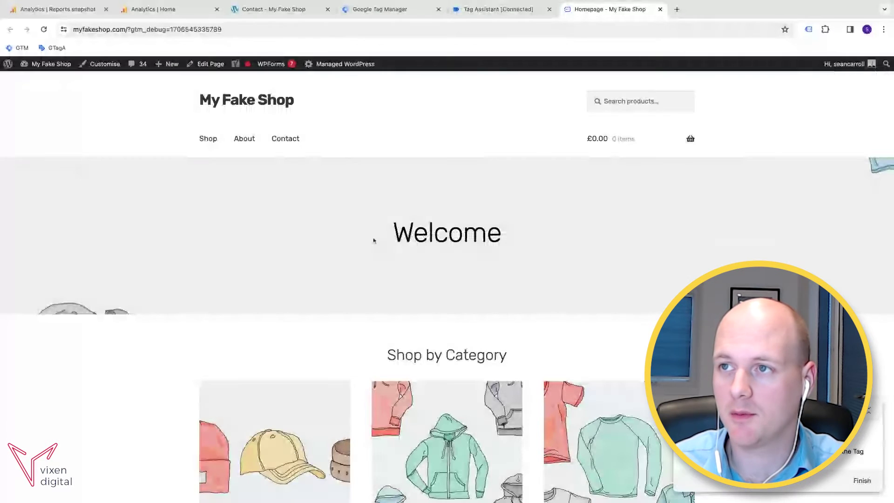
left_click(289, 138)
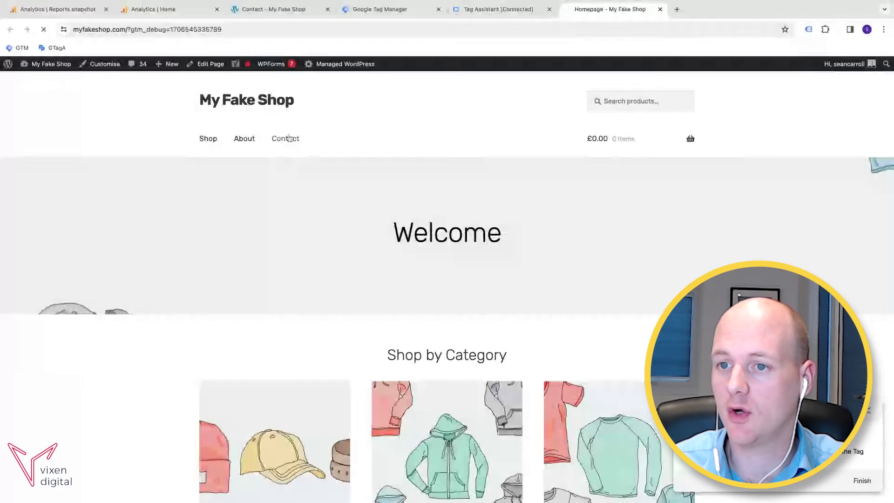
scroll(149, 296, "down", 1)
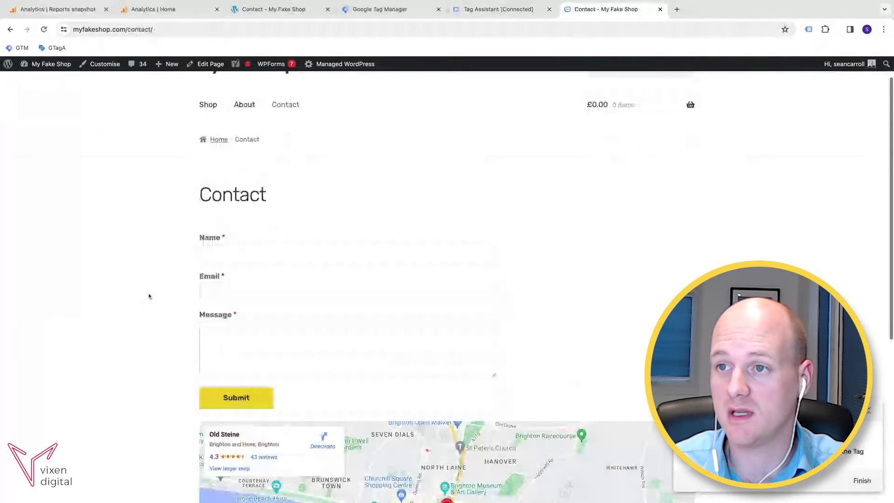
scroll(412, 138, "down", 2)
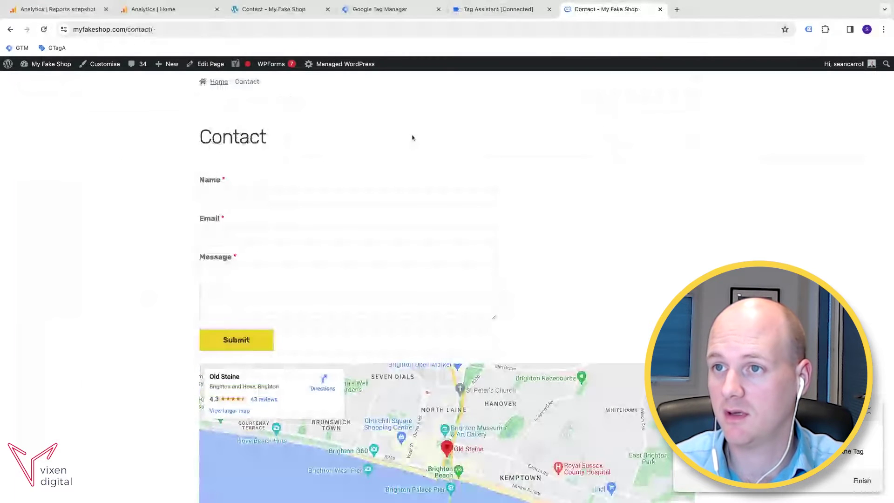
Step: Switch back to Tag Assistant and inspect the latest Click event recorded on the Contact page
left_click(486, 13)
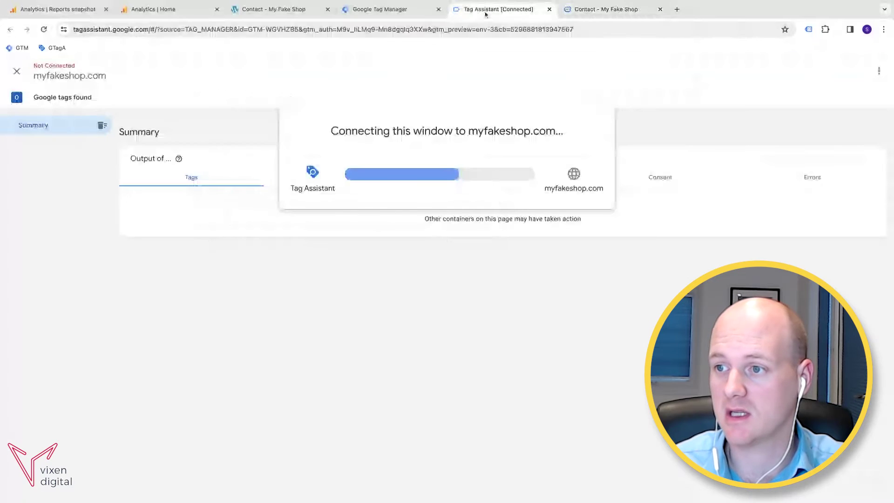
left_click(450, 233)
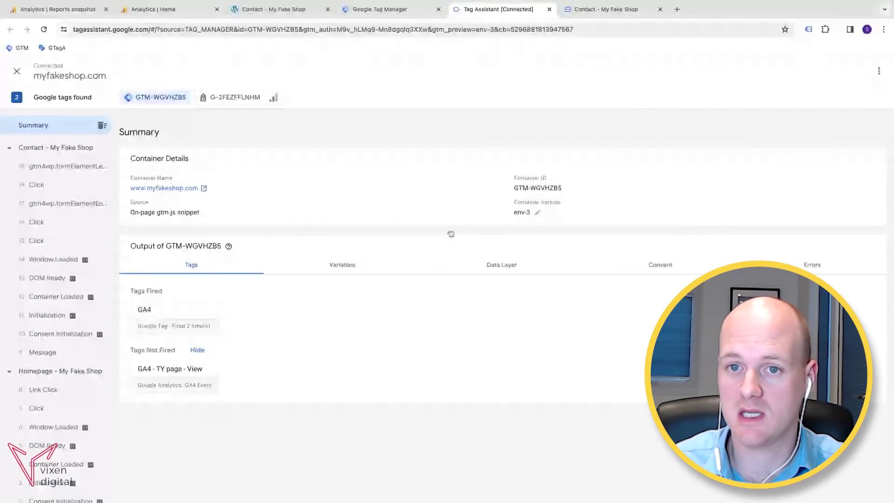
left_click(36, 184)
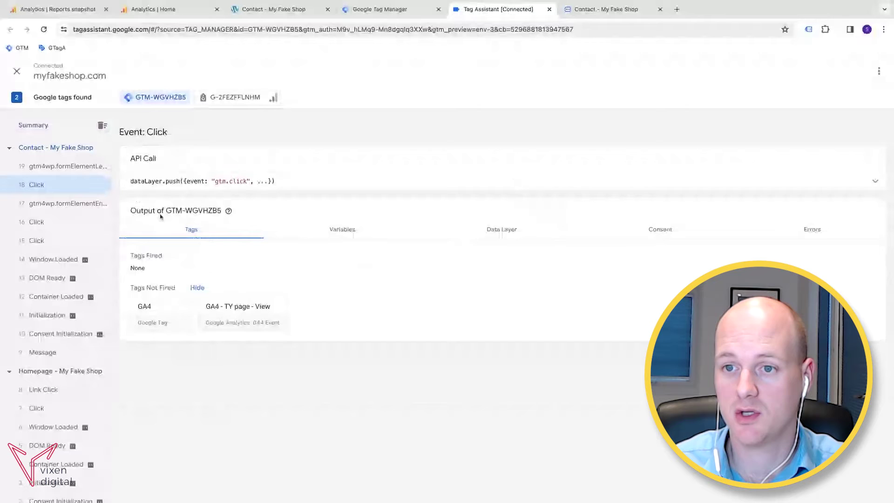
Step: Compare the earlier and latest Click events recorded for the Contact page in Tag Assistant
left_click(48, 231)
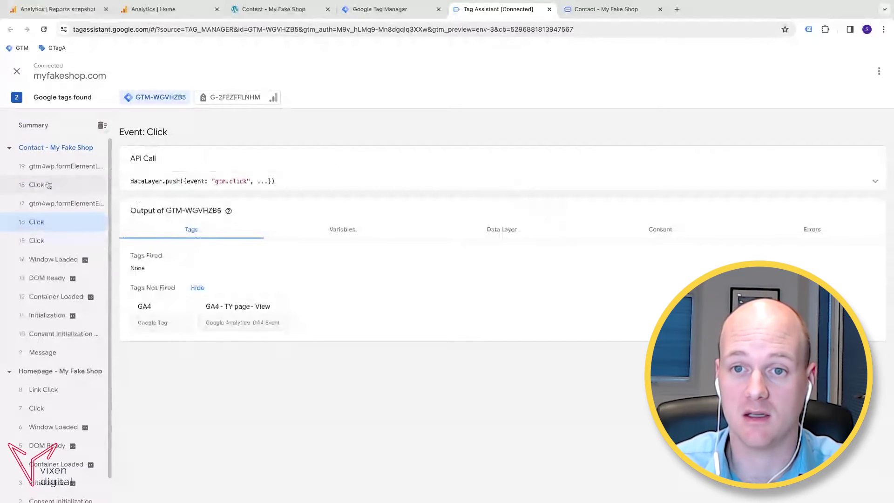
left_click(65, 186)
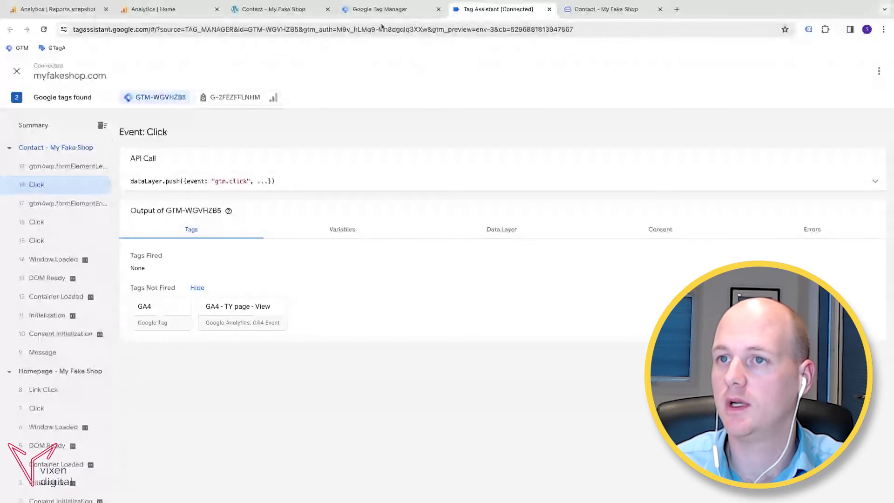
Step: Switch to the shop's original Contact page outside the debug session and submit the empty form
left_click(273, 11)
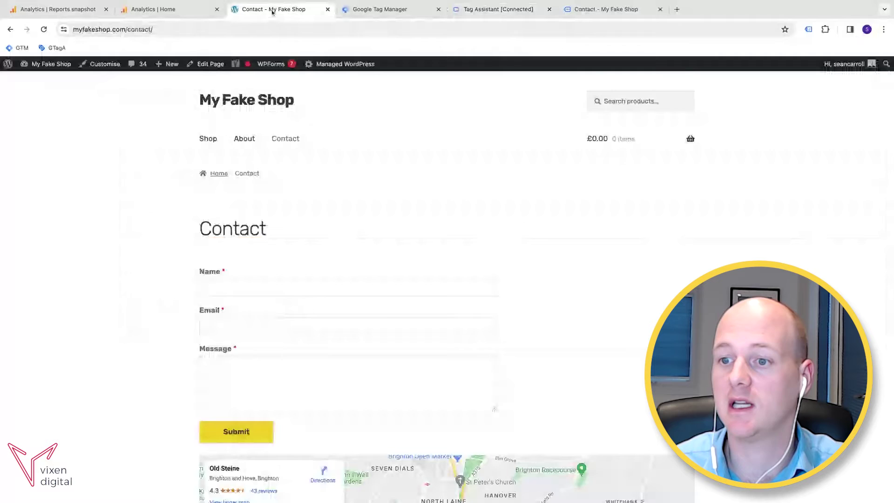
scroll(384, 188, "down", 1)
scroll(251, 278, "down", 1)
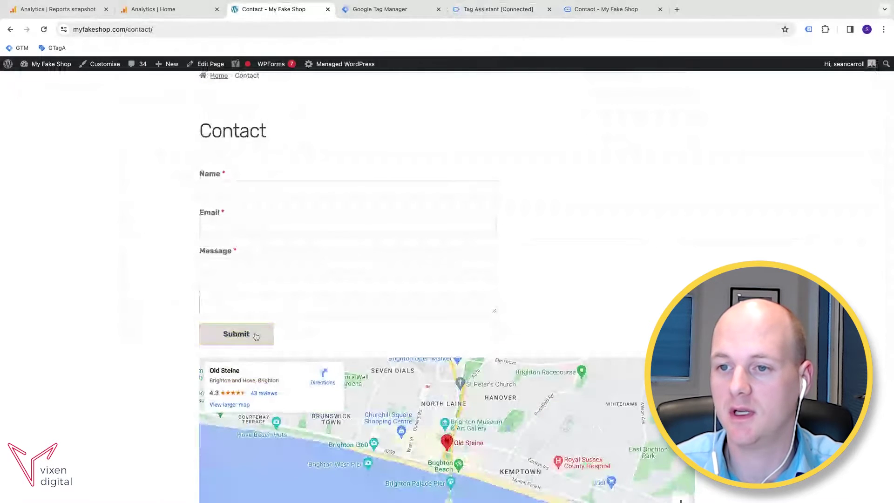
left_click(235, 333)
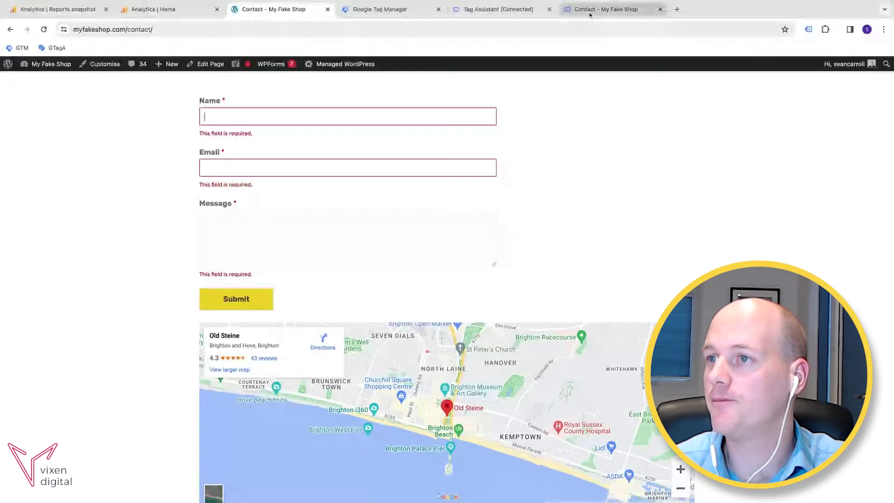
Step: Return to Tag Assistant and examine the variables recorded for the selected Click event on the Contact page
left_click(478, 14)
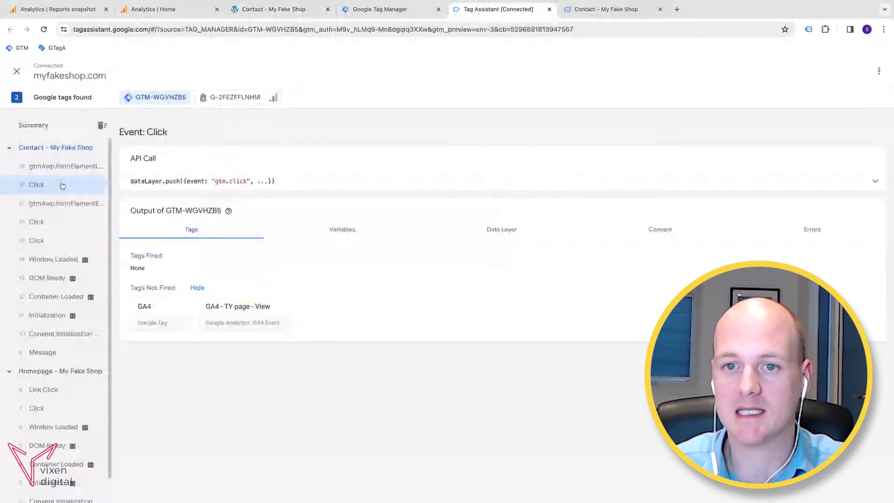
left_click(348, 233)
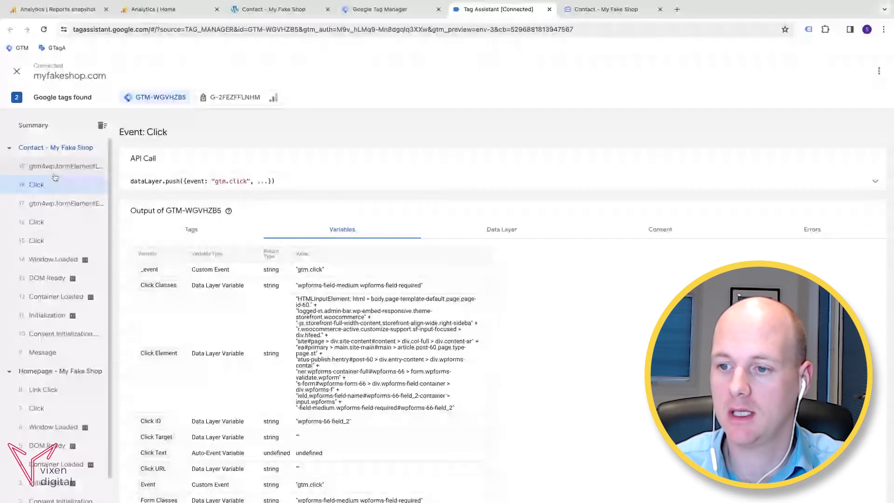
scroll(400, 282, "down", 2)
scroll(400, 282, "down", 2)
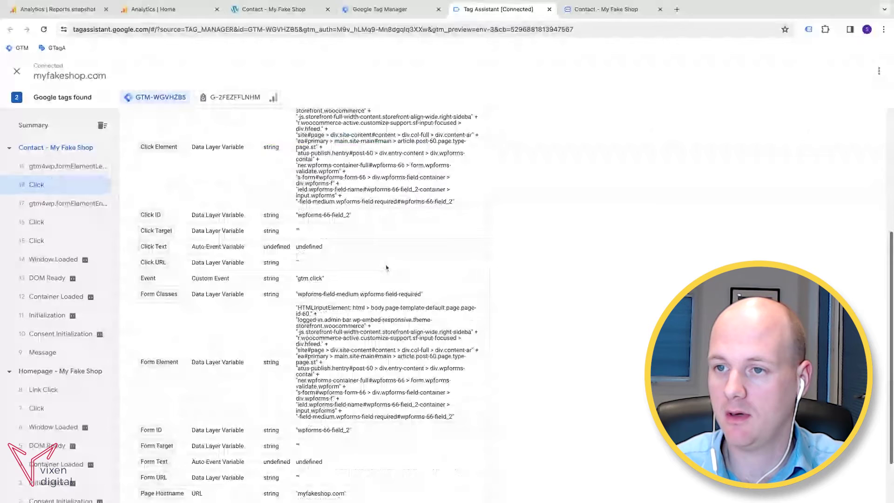
scroll(385, 268, "down", 1)
scroll(384, 268, "up", 5)
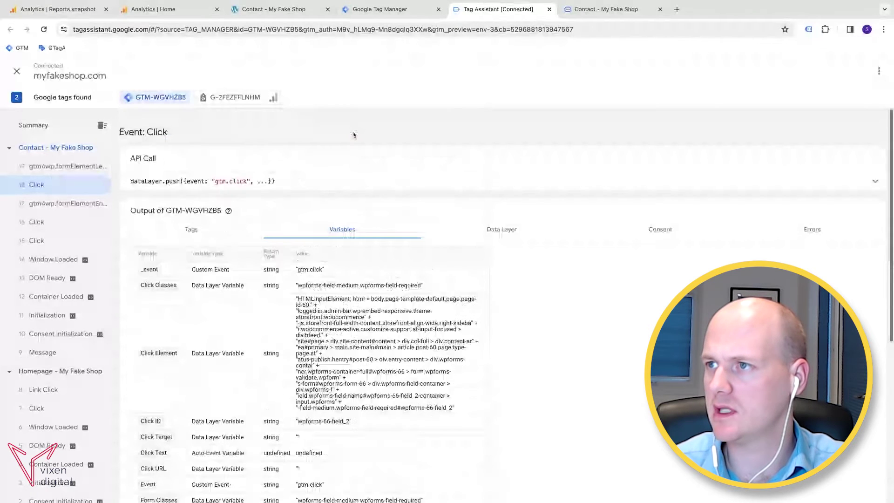
Step: Submit the blank contact form on the debug session's Contact page to record a Submit button click
left_click(608, 11)
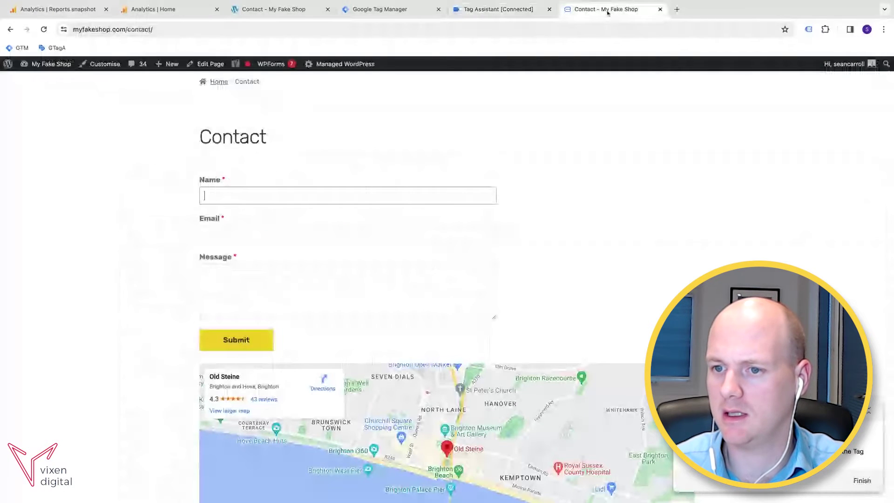
left_click(243, 242)
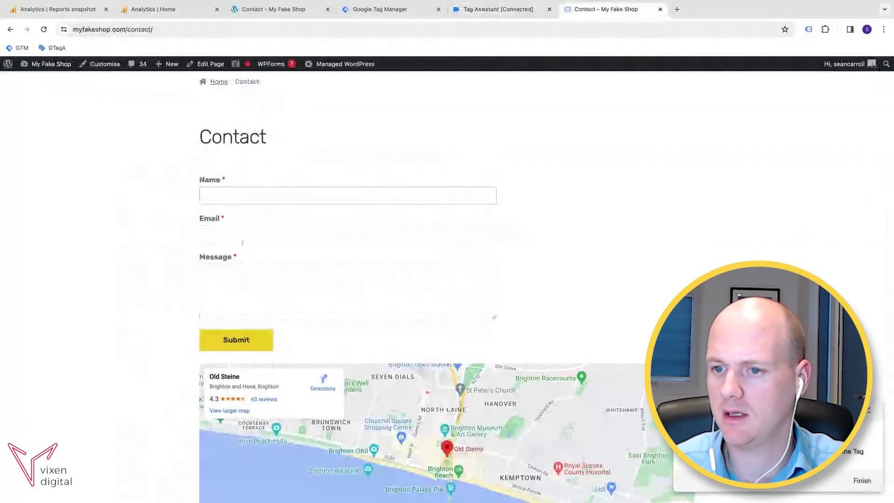
left_click(229, 332)
Step: Switch to Tag Assistant and examine the Submit button click's variables, including Click Classes, Click ID and Click Text
key("ctrl+shift+Tab")
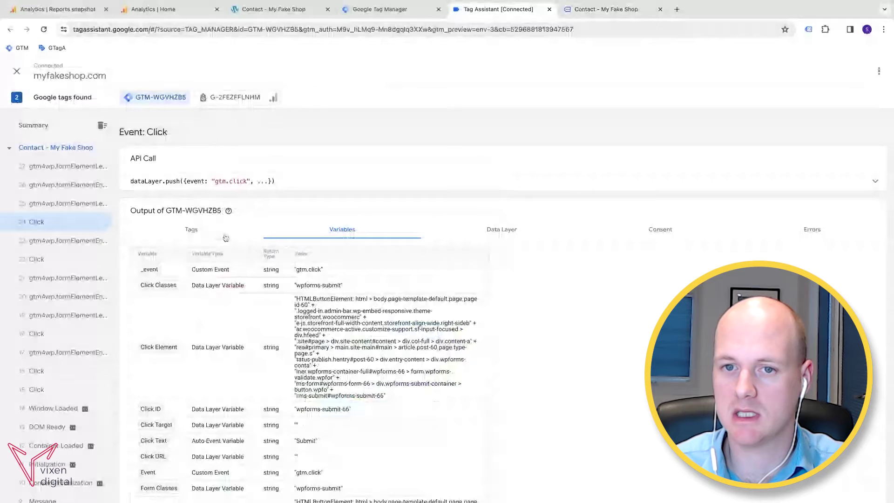
scroll(225, 238, "down", 1)
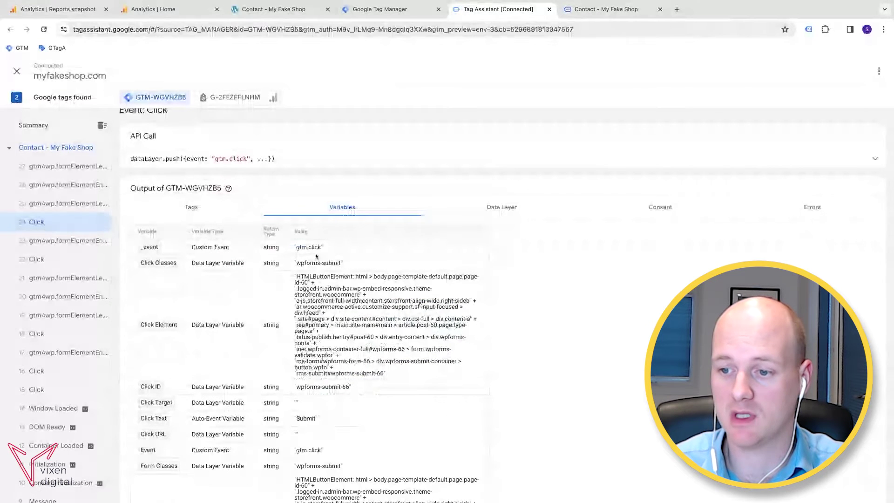
scroll(322, 326, "down", 1)
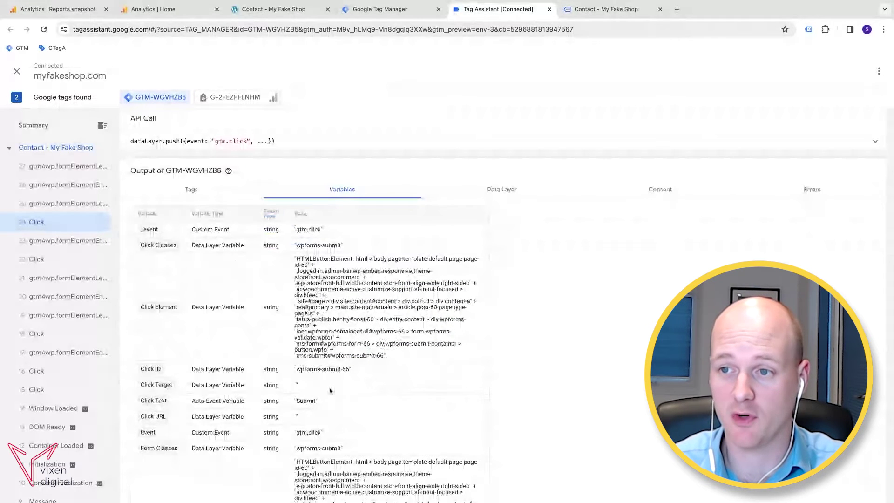
scroll(197, 233, "up", 2)
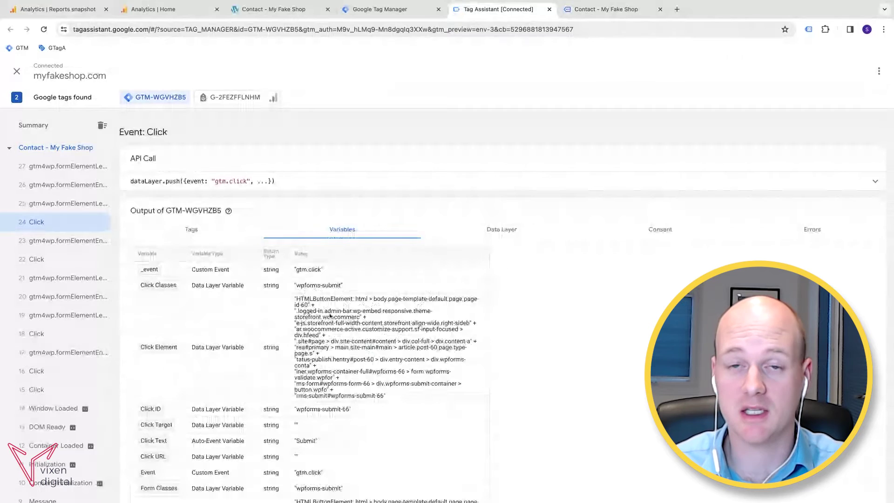
scroll(275, 256, "down", 1)
scroll(303, 261, "down", 2)
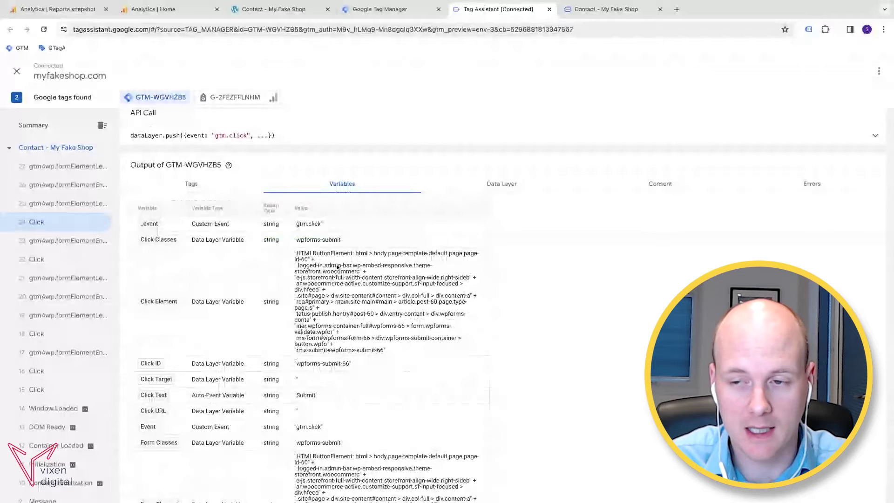
scroll(338, 266, "down", 1)
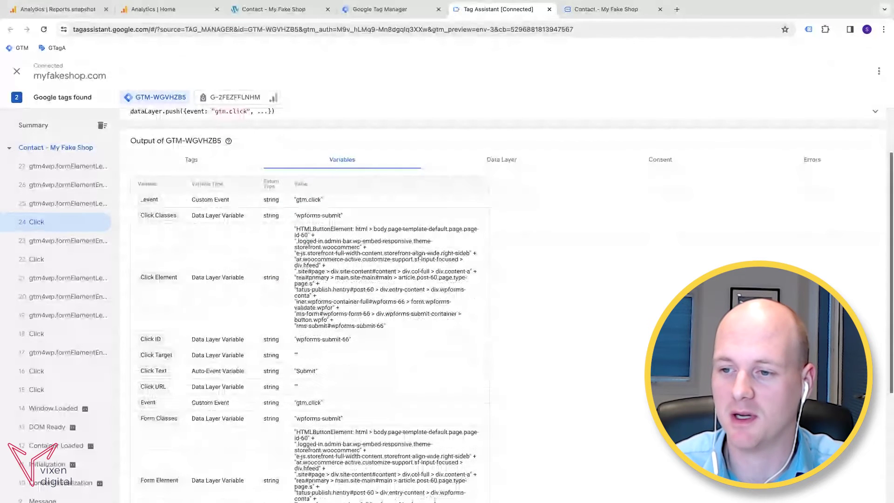
scroll(329, 254, "down", 2)
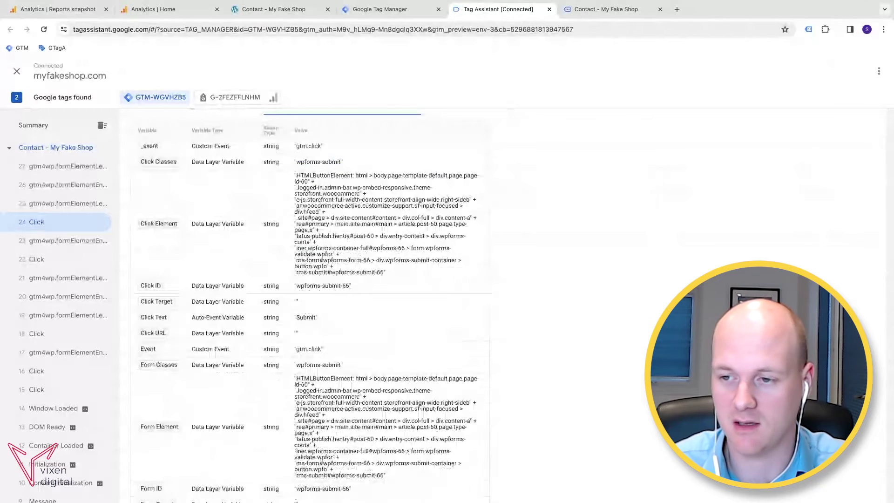
scroll(307, 298, "down", 1)
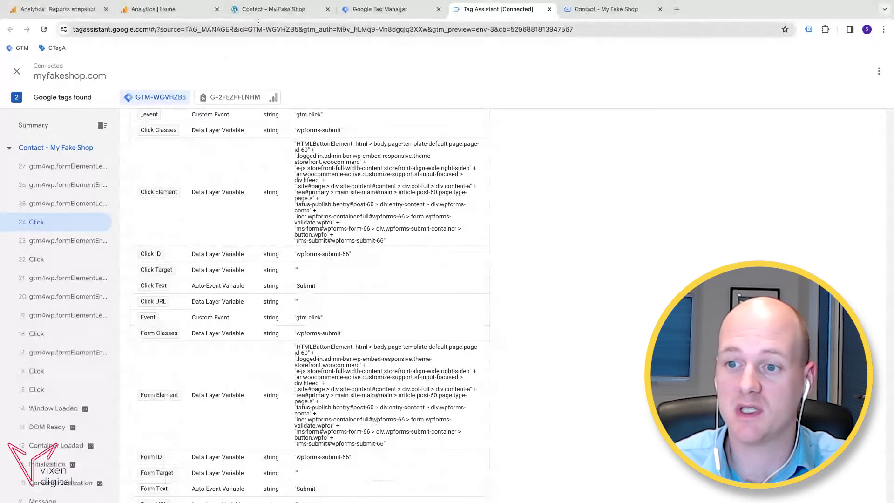
Step: Check the Submit button on the Contact page against the click and form variables listed in Tag Assistant
left_click(270, 10)
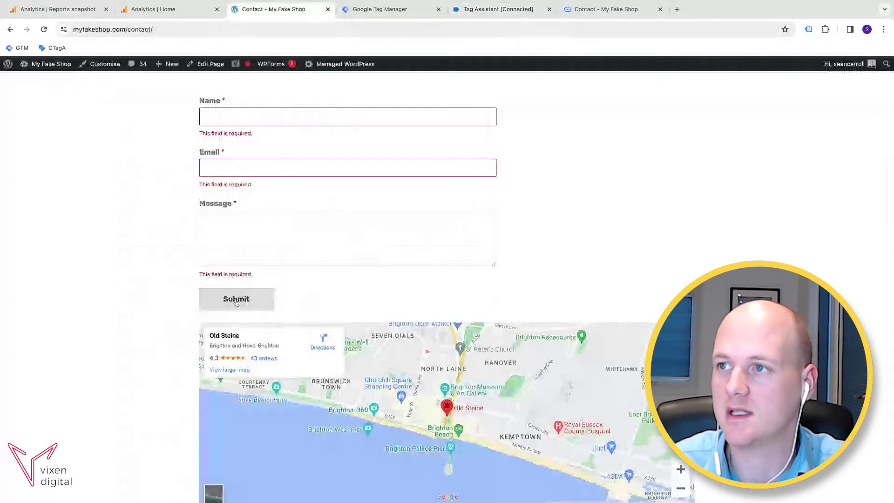
left_click(483, 10)
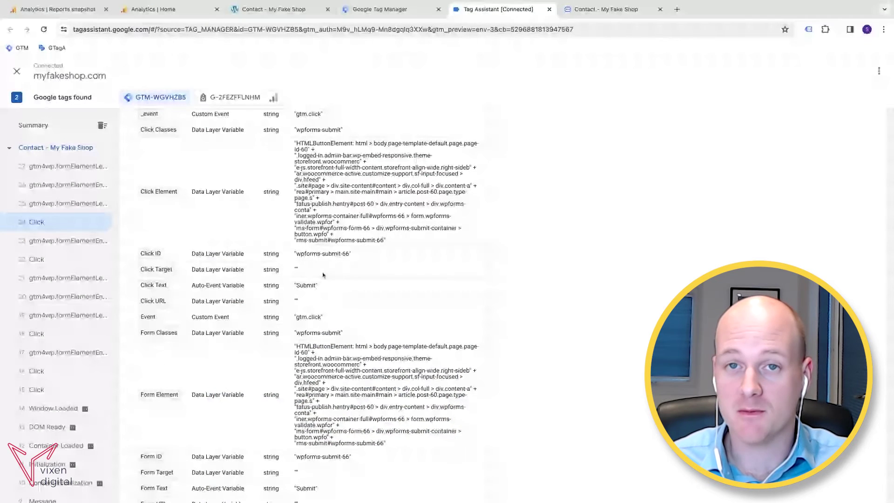
scroll(323, 275, "down", 1)
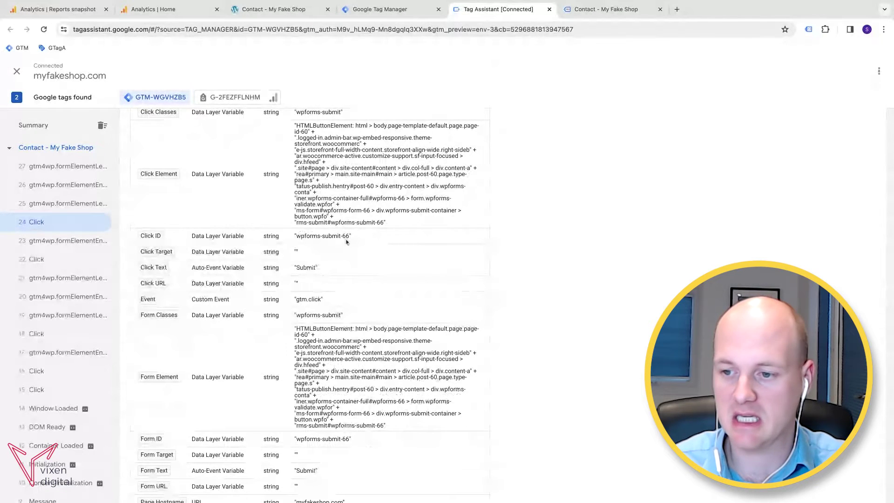
scroll(346, 241, "down", 1)
scroll(346, 251, "down", 1)
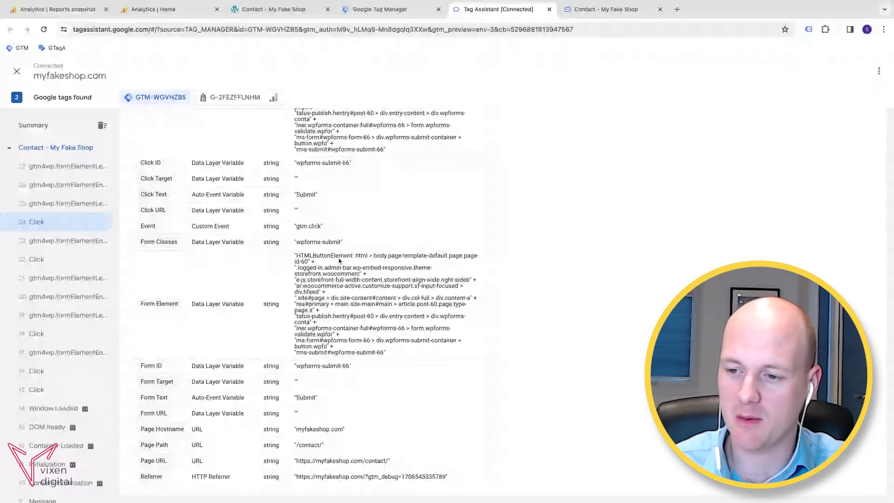
scroll(310, 395, "up", 2)
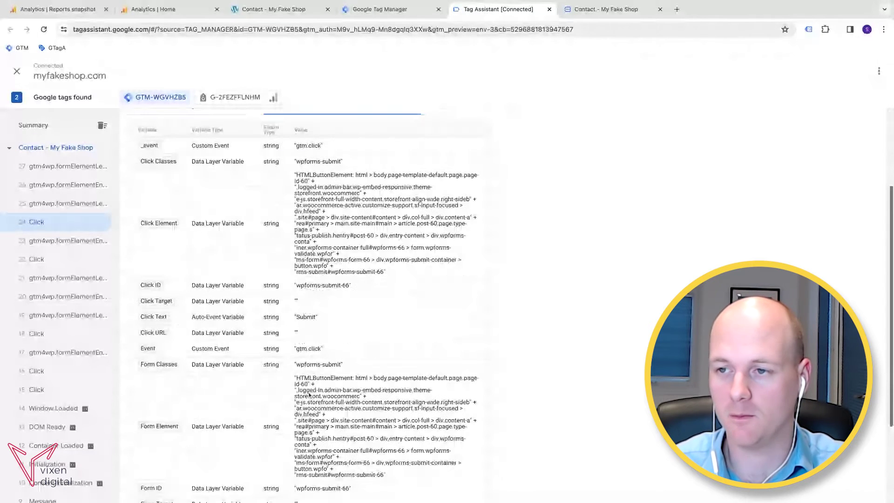
scroll(345, 337, "up", 1)
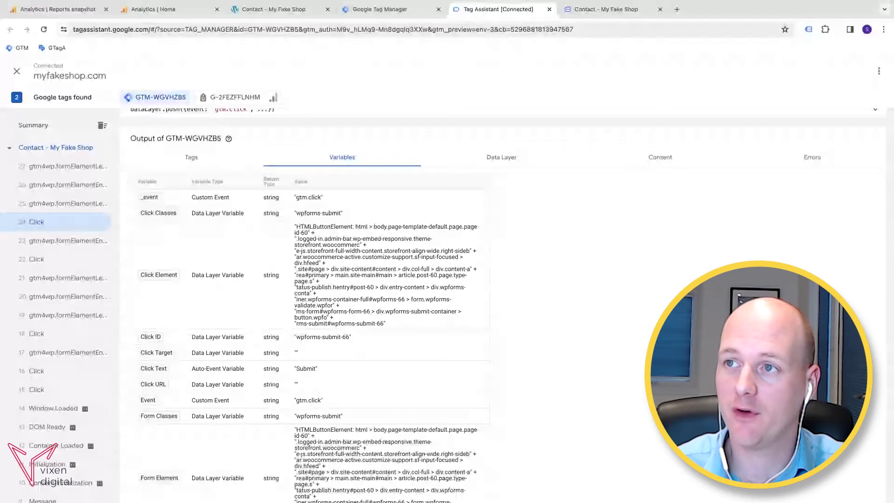
Step: Switch to Google Tag Manager and create a new trigger named "CTA Button Click"
left_click(380, 9)
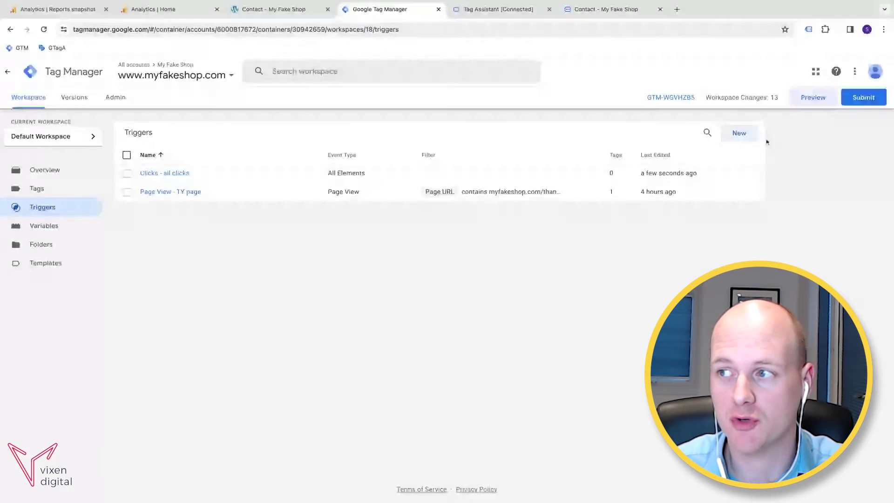
left_click(740, 134)
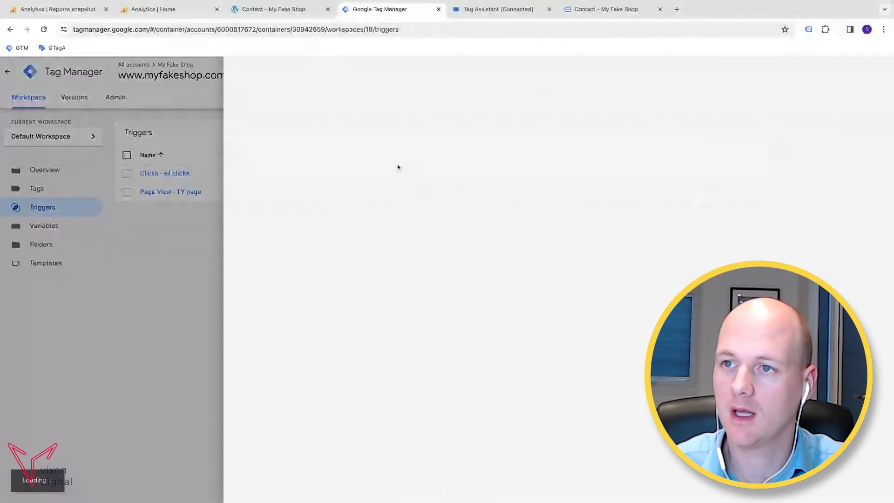
left_click(293, 73)
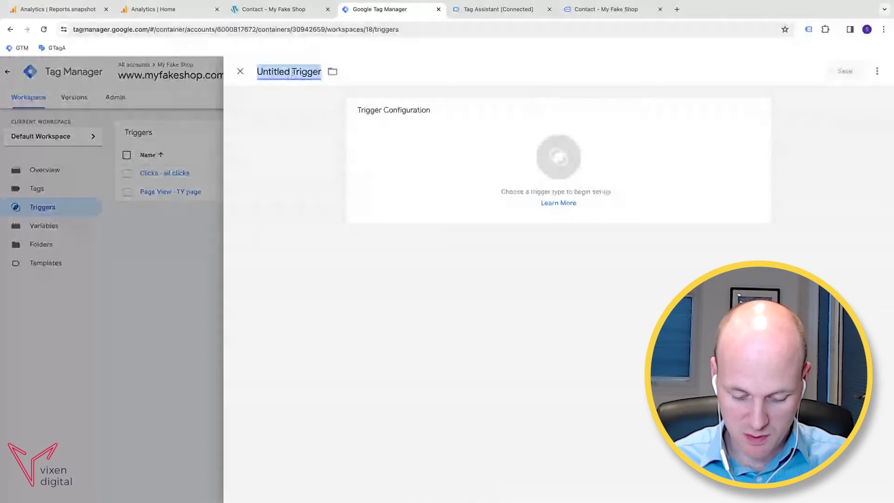
type("CTA ")
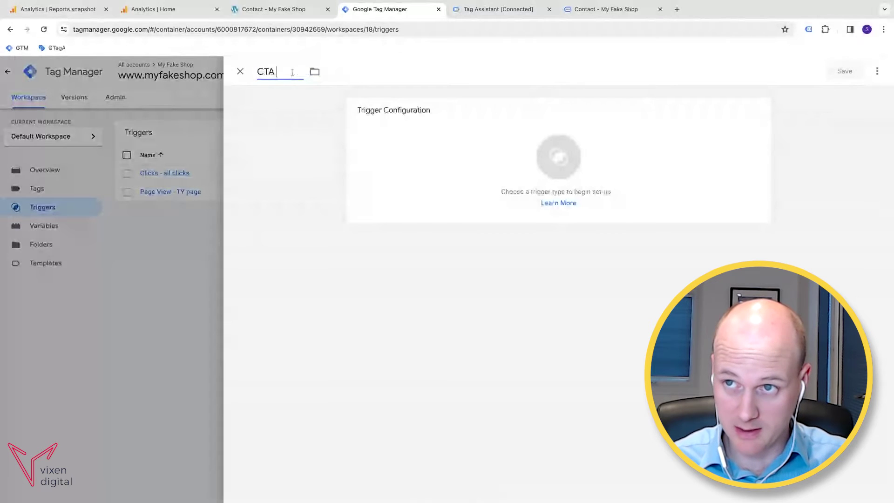
type("Button Click")
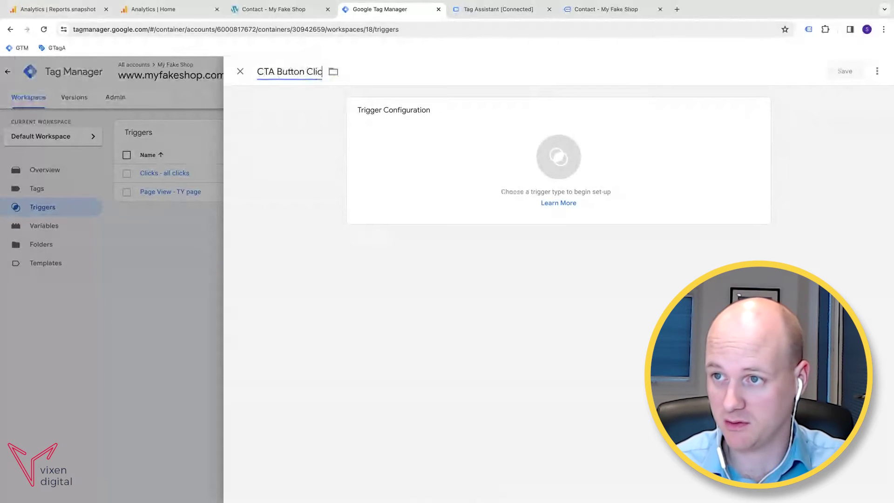
Step: Set the trigger type to Click - All Elements, firing on Some Clicks
left_click(446, 151)
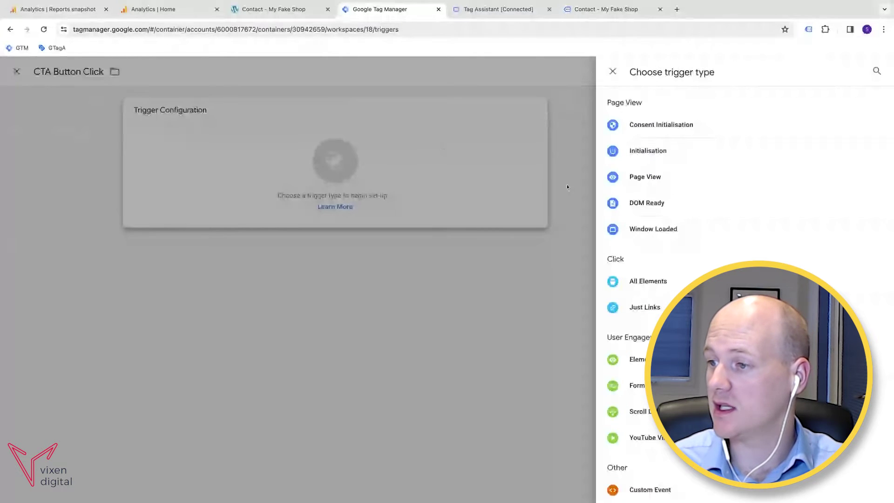
left_click(652, 281)
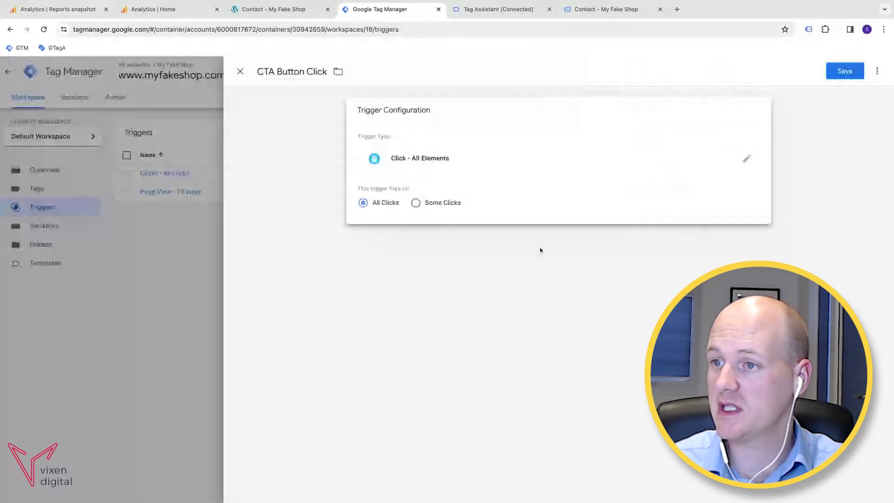
left_click(414, 204)
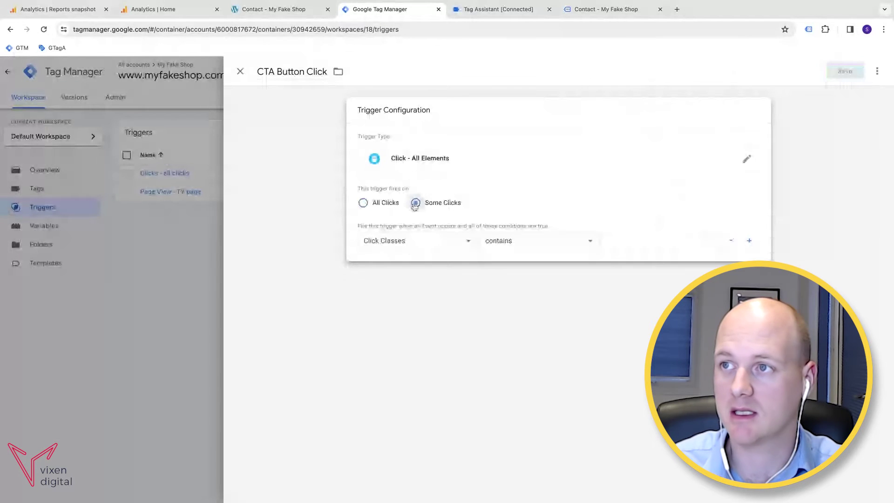
Step: Switch to Tag Assistant and select the Submit button click's Click Text value "Submit" for reuse
left_click(516, 11)
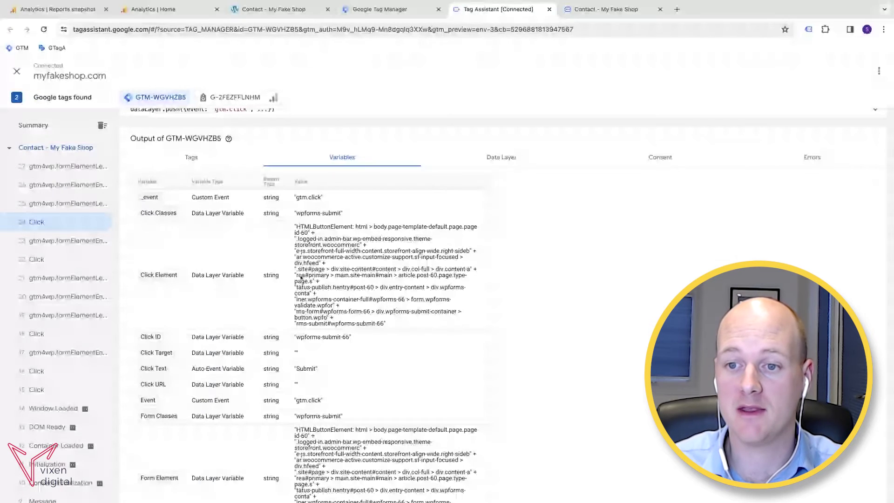
scroll(213, 335, "down", 1)
scroll(212, 335, "down", 1)
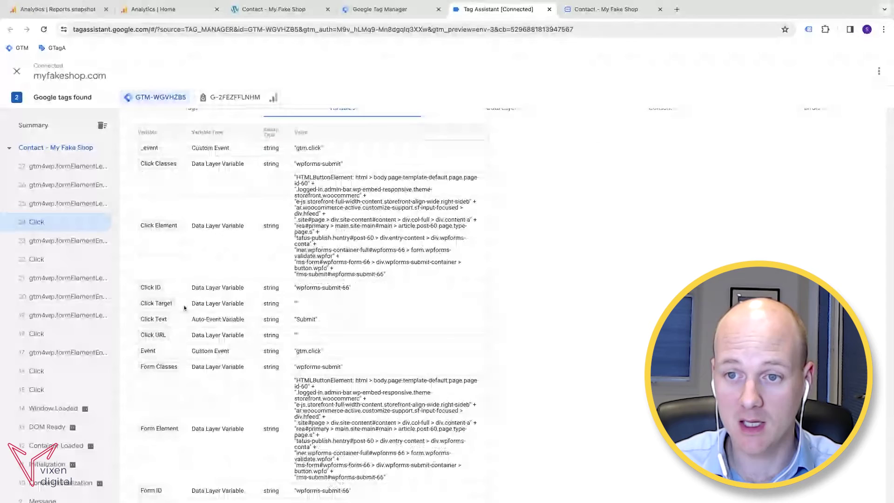
scroll(182, 305, "down", 2)
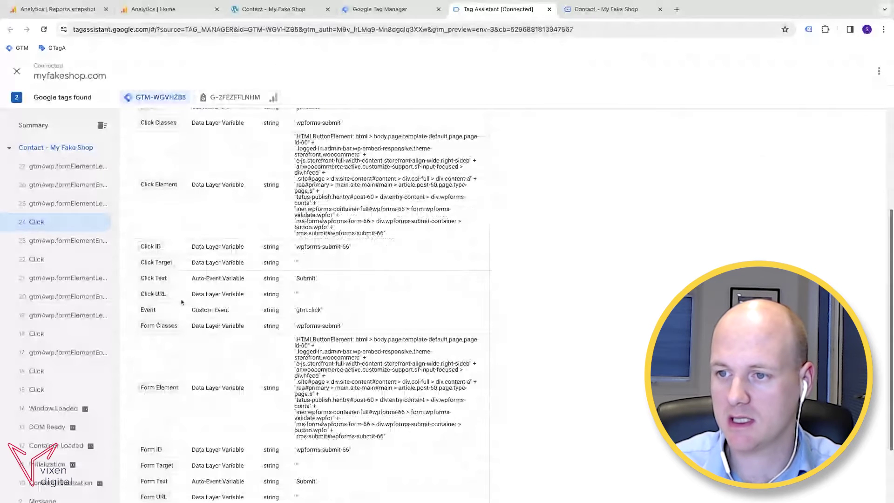
double_click(315, 279)
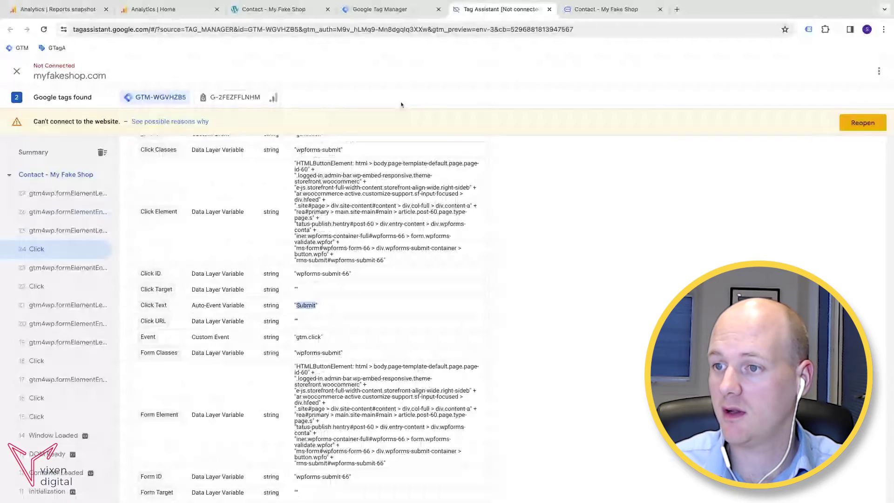
Step: Return to Google Tag Manager, set the trigger's firing condition to Click Text contains "Submit", and save the trigger
key("ctrl+shift+Tab")
left_click(416, 202)
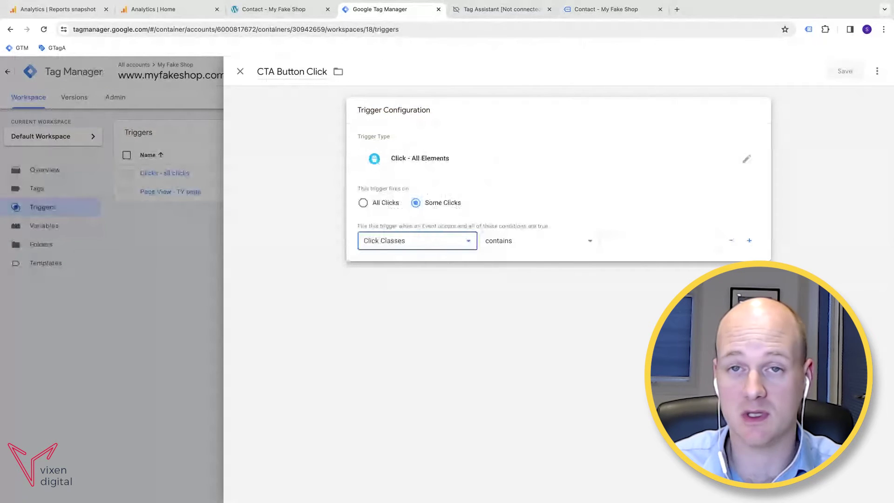
key("Down")
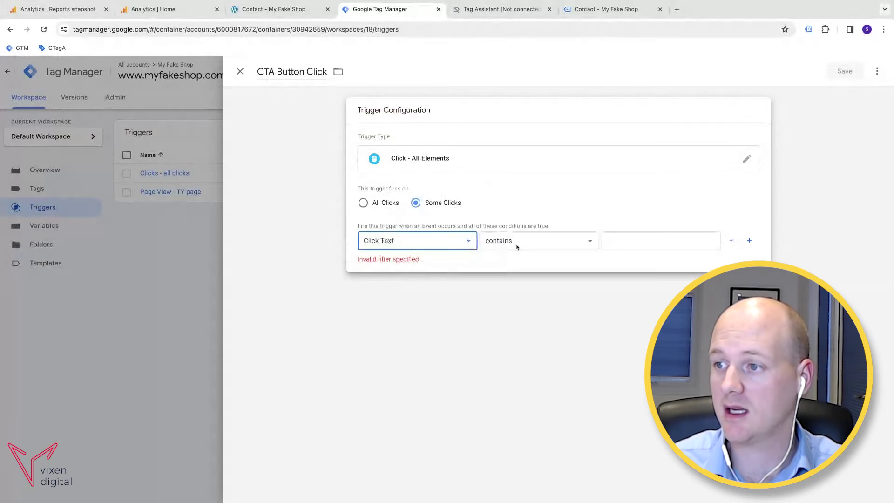
left_click(616, 241)
type("Submit")
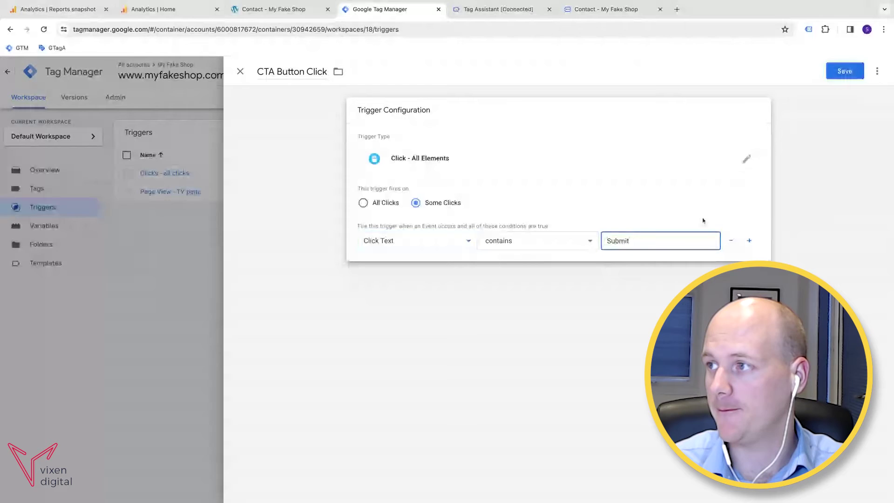
left_click(846, 77)
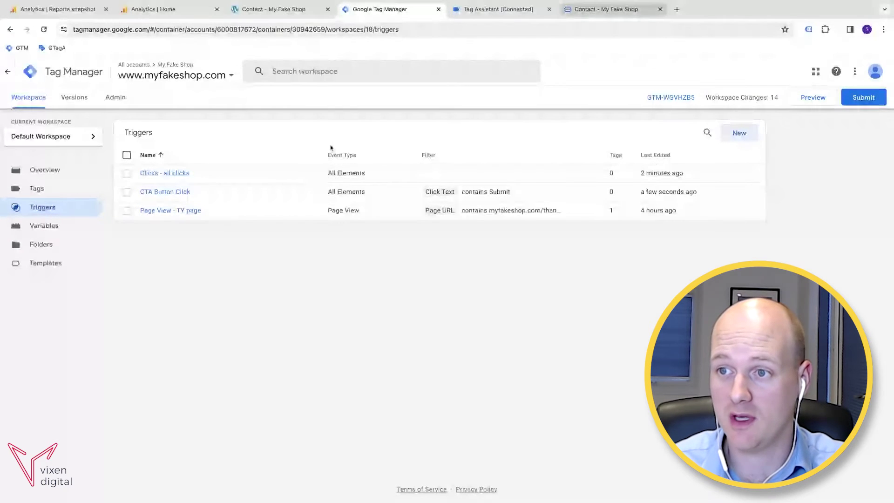
left_click(224, 194)
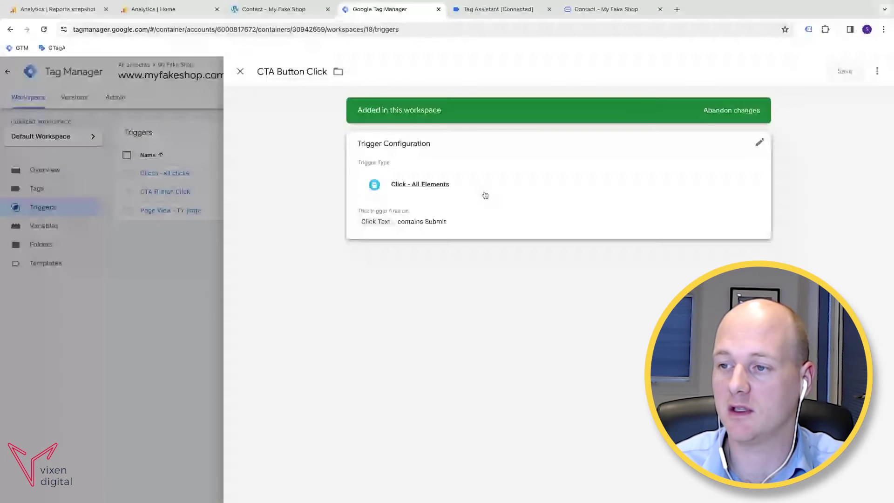
left_click(500, 222)
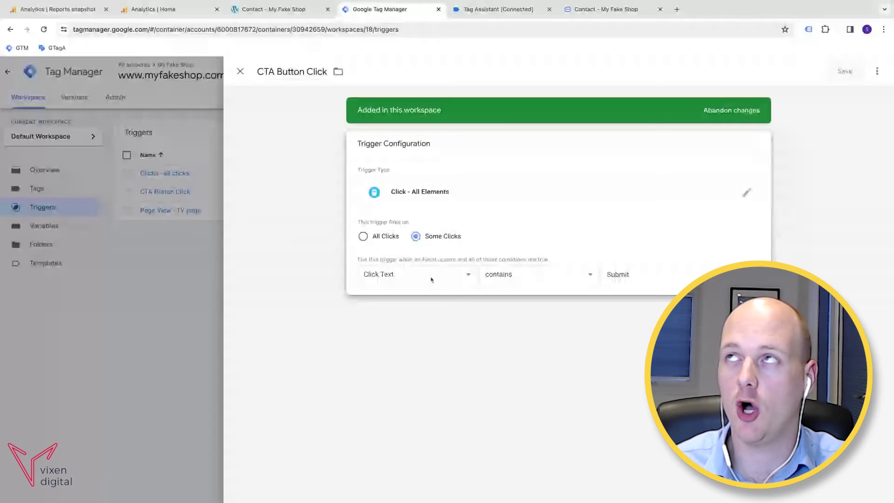
left_click(582, 17)
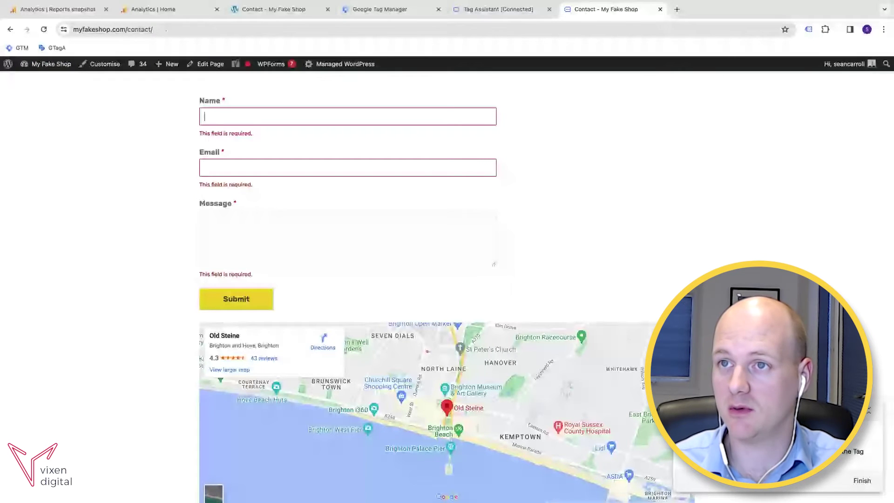
left_click(380, 10)
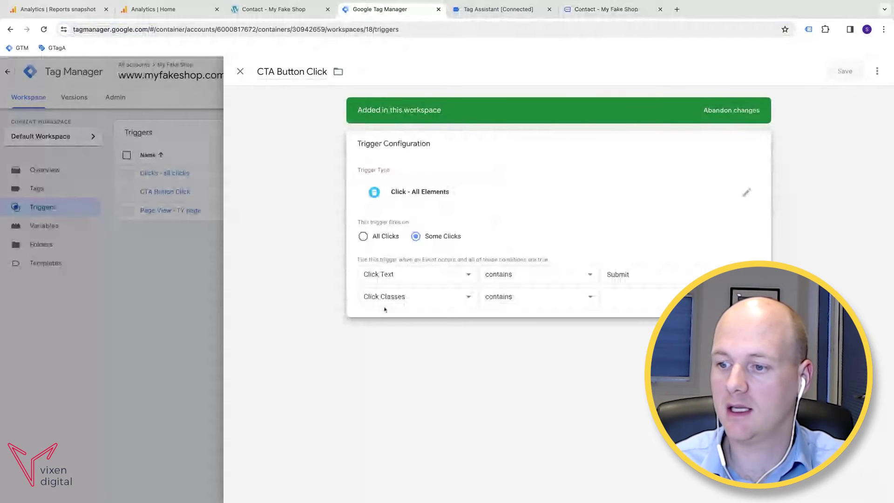
left_click(384, 298)
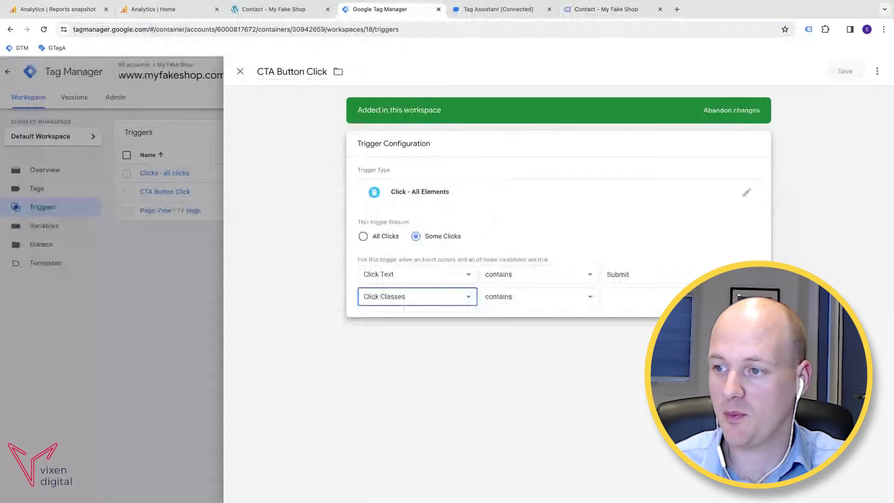
left_click(615, 298)
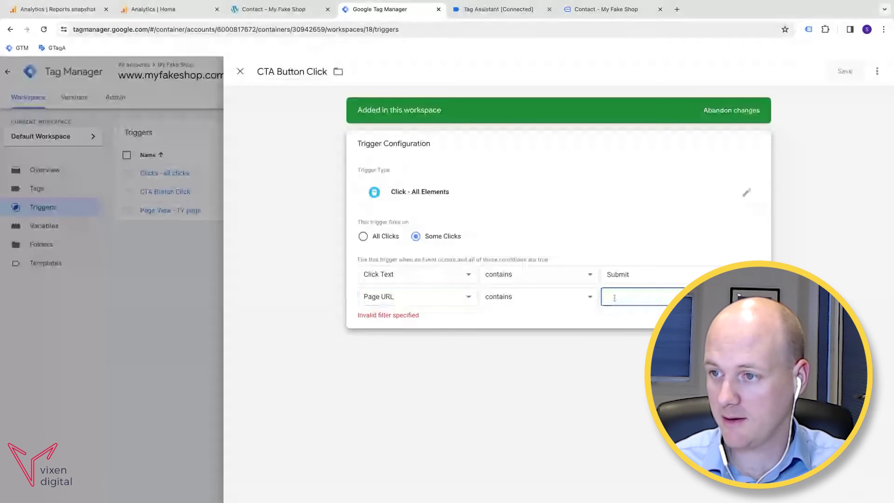
key("ctrl+v")
left_click(493, 242)
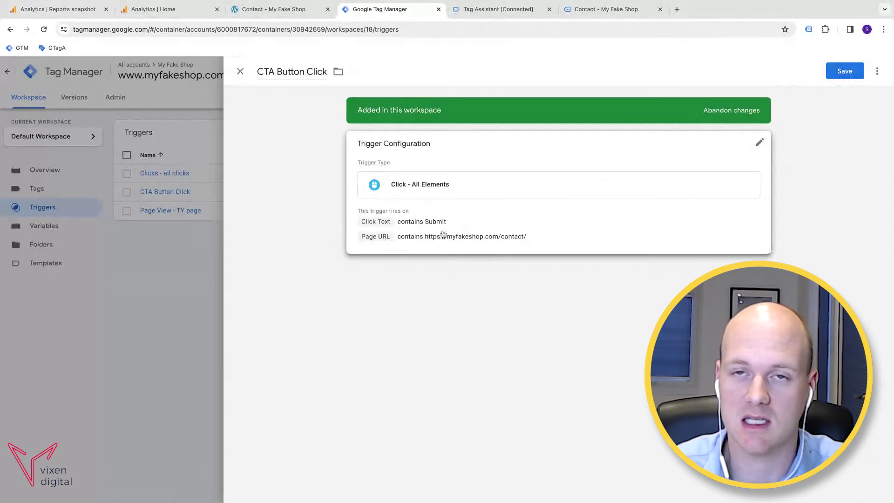
left_click(838, 73)
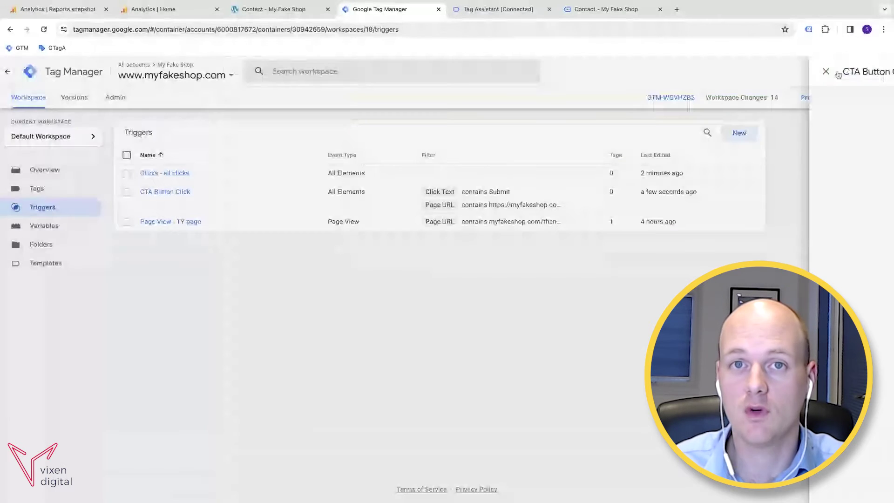
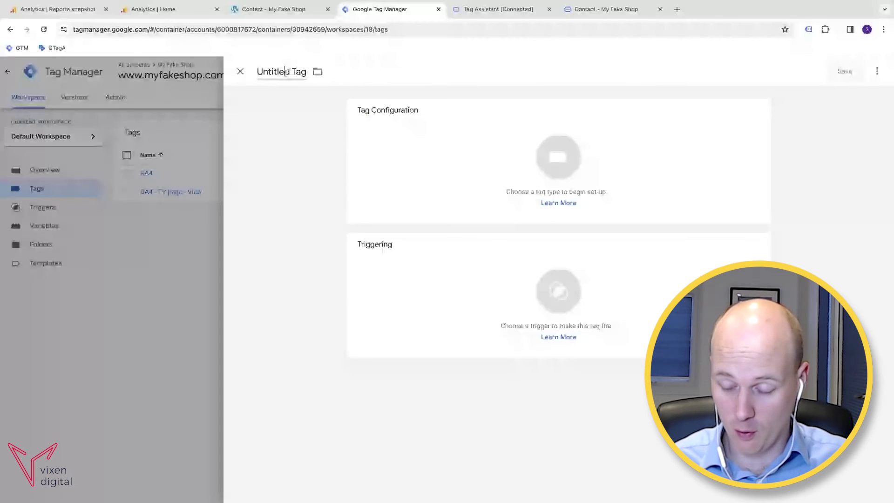
Step: Create a new tag named "GA4 - CTA Button Click"
left_click(286, 72)
type("GA4 - ")
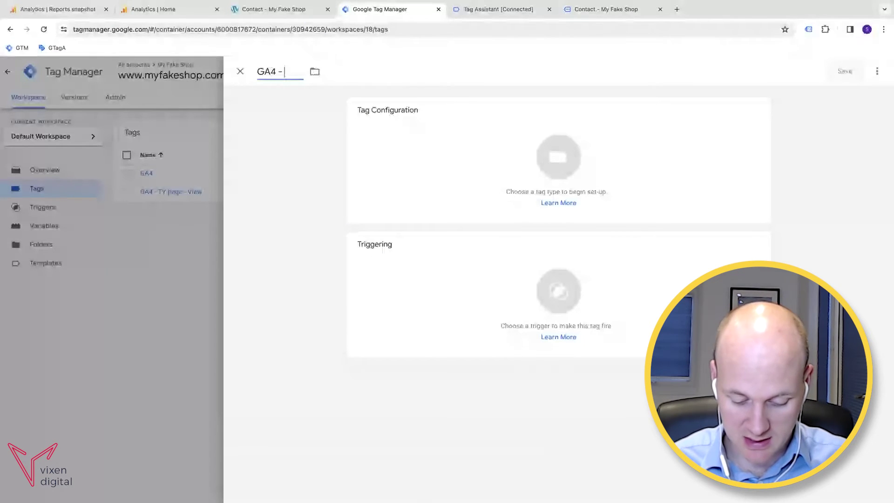
type("CTA Butto")
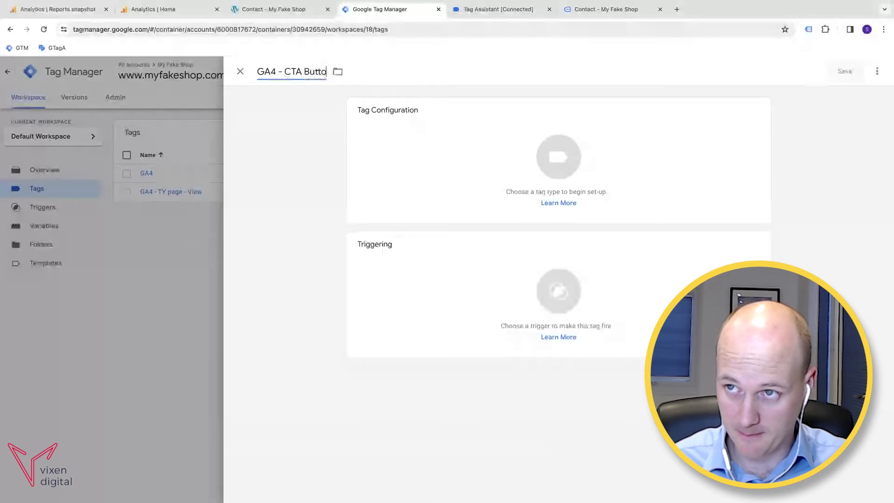
type("n Click")
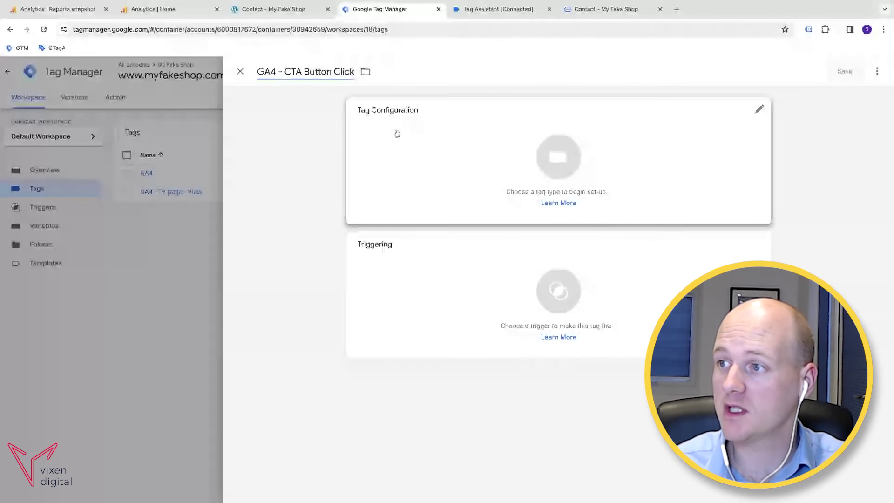
Step: Set the tag type to Google Analytics: GA4 Event
left_click(394, 131)
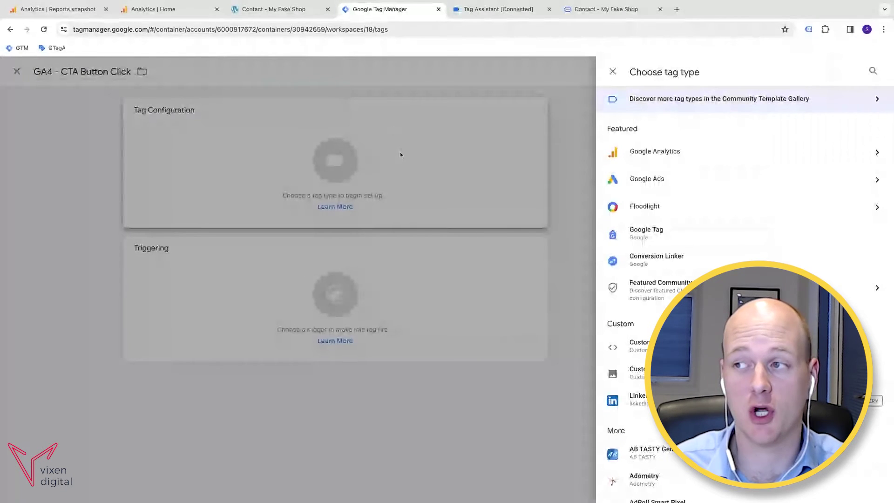
left_click(700, 156)
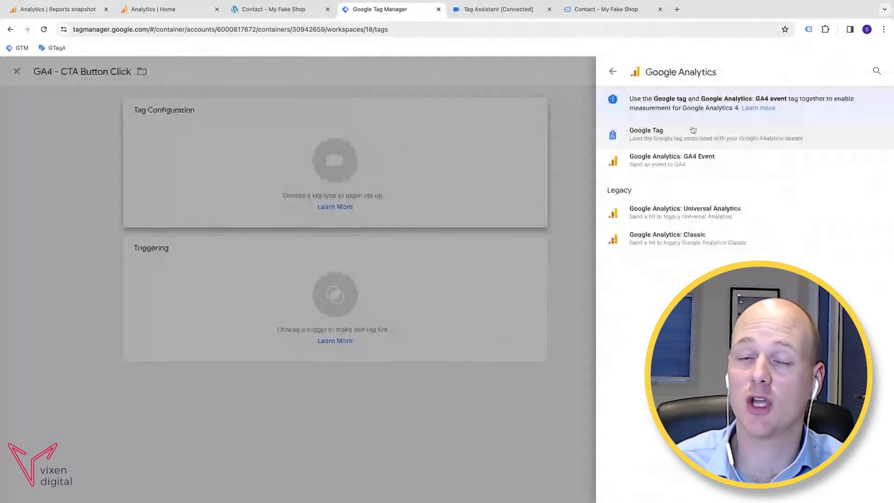
left_click(693, 164)
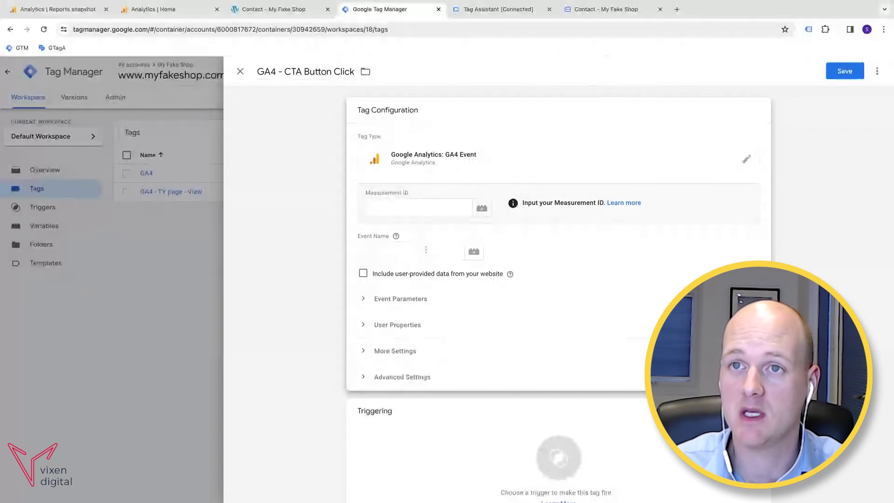
Step: Switch to Google Analytics and copy the Measurement ID from the My Fake Shop Website data stream's details
left_click(151, 11)
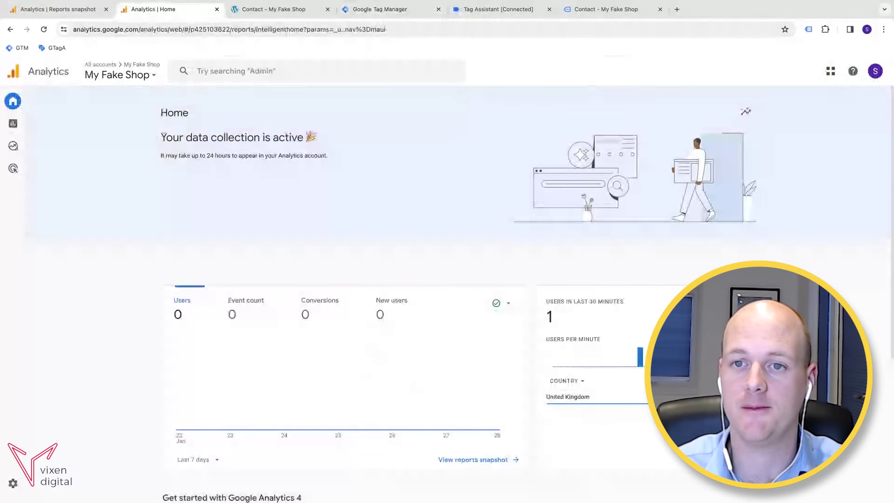
mouse_move(7, 172)
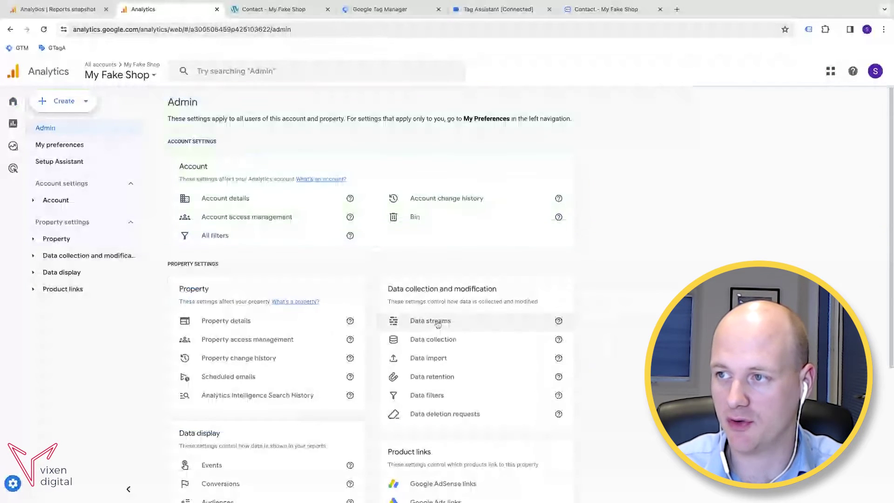
left_click(437, 321)
left_click(614, 158)
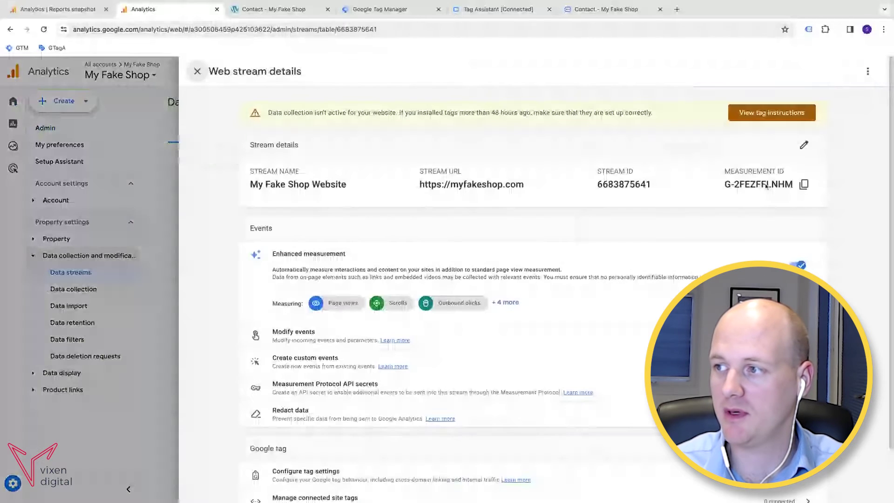
left_click(803, 185)
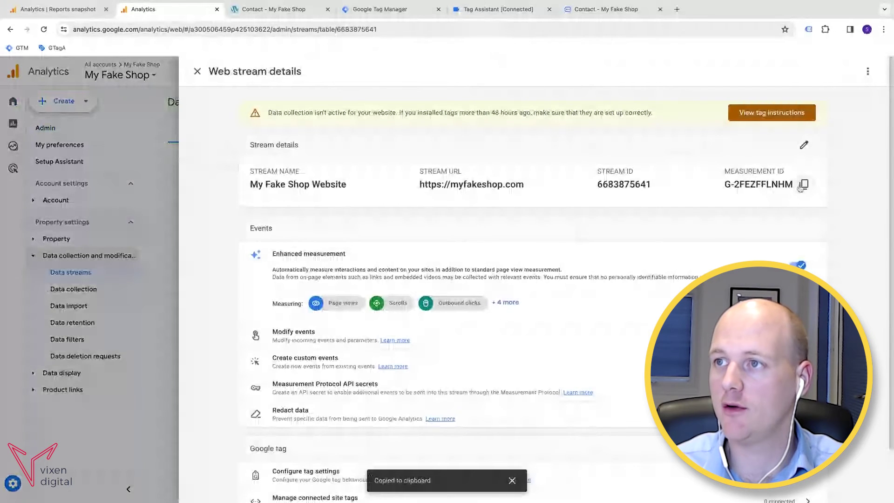
Step: Return to Google Tag Manager and fill in the GA4 event tag's Measurement ID with the copied value
left_click(481, 14)
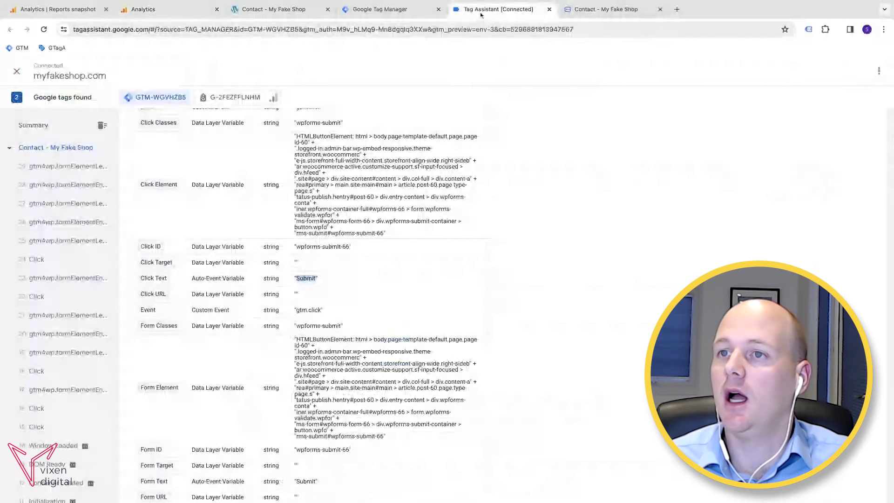
key("ctrl+Tab")
left_click(377, 11)
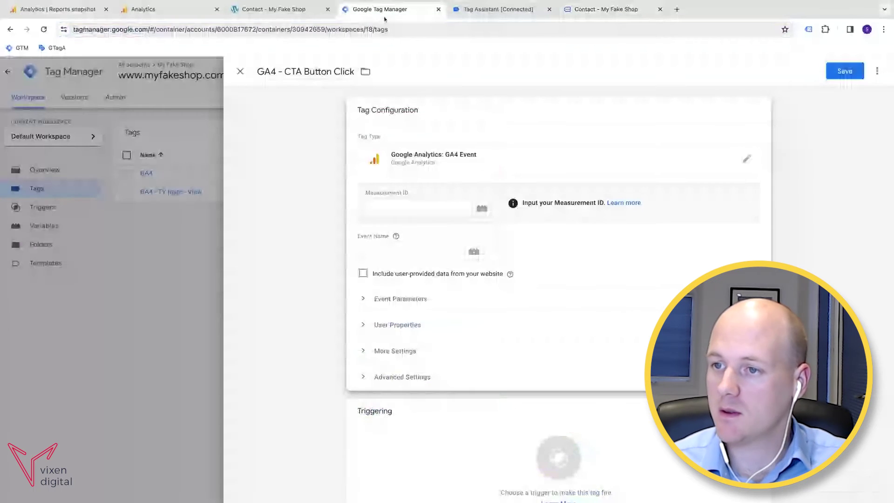
left_click(400, 209)
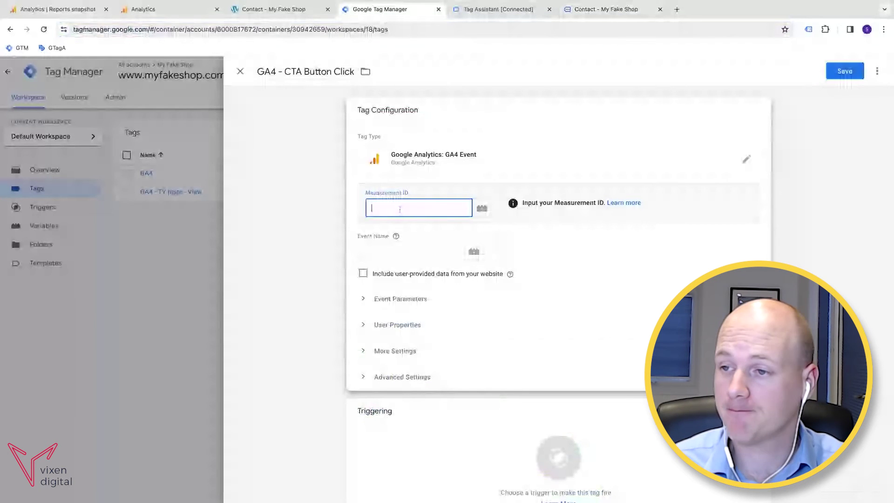
key("ctrl+v")
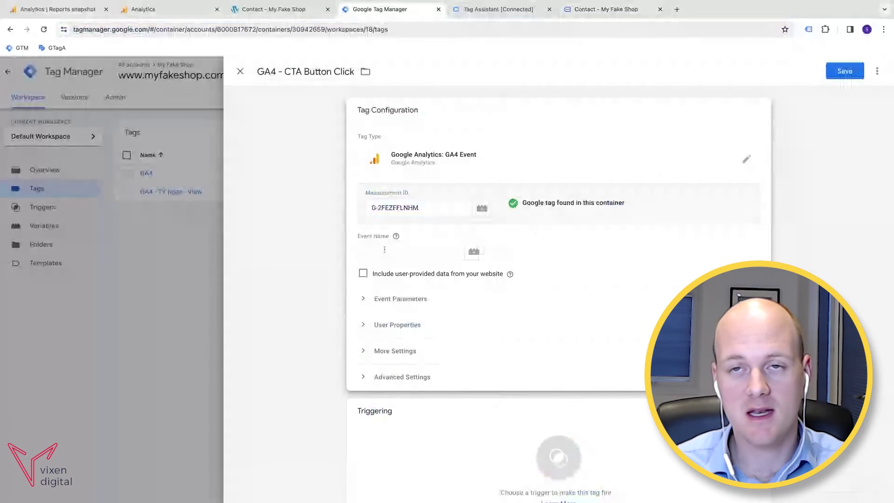
Step: Set the tag's event name to cta_button_click
left_click(385, 250)
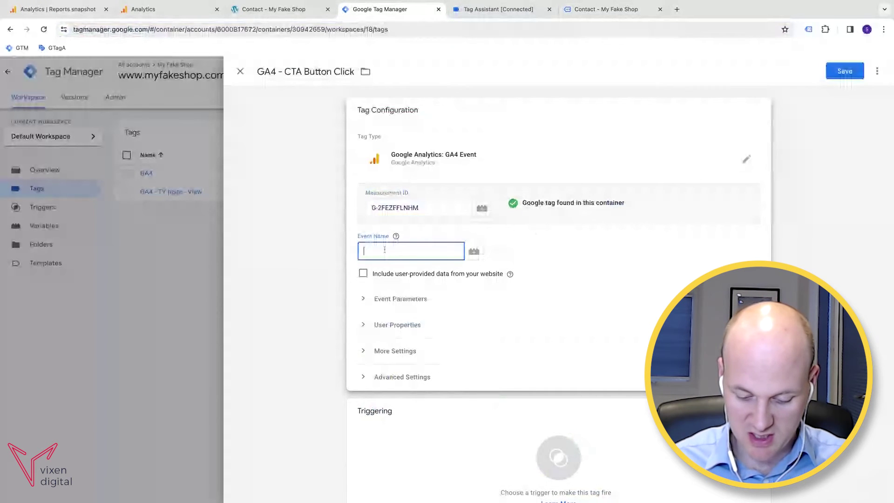
type("cta_")
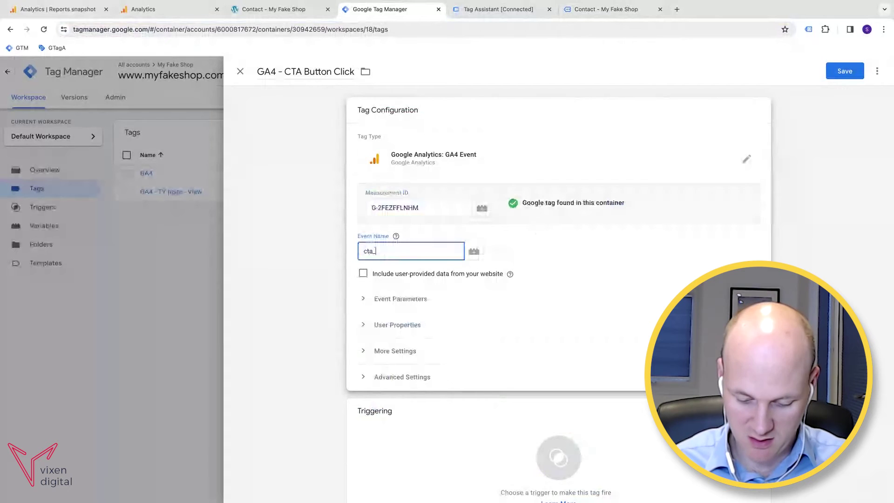
type("b")
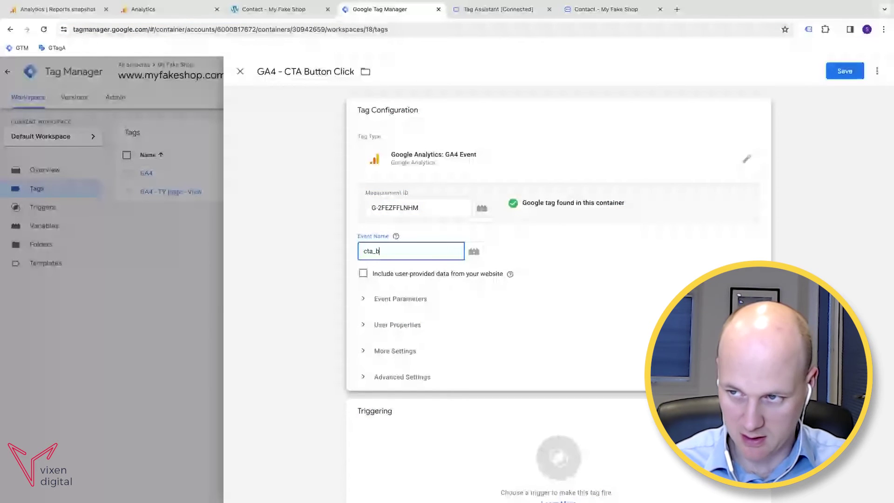
type("utton_click")
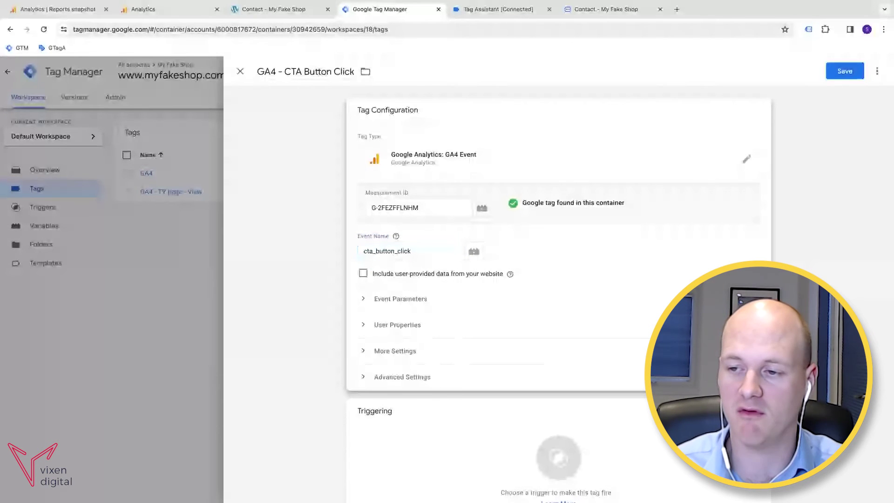
Step: Assign the CTA Button Click trigger to the GA4 - CTA Button Click tag and save the tag
scroll(540, 240, "down", 1)
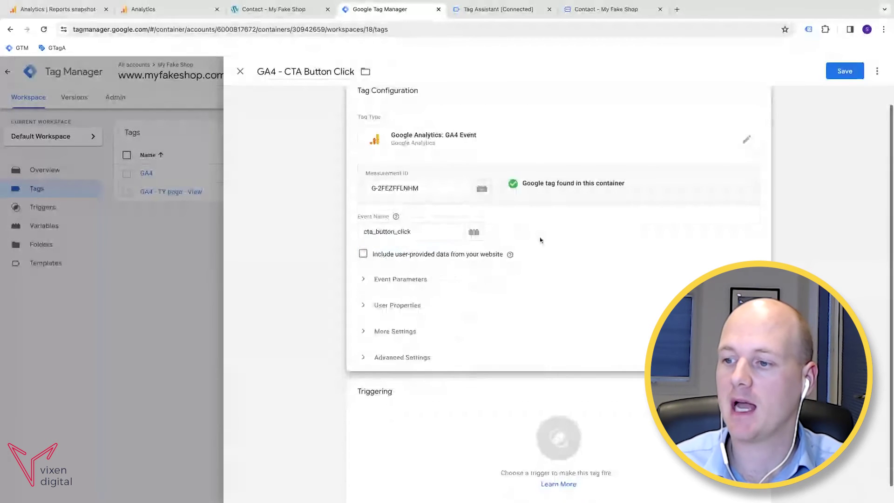
scroll(507, 342, "down", 1)
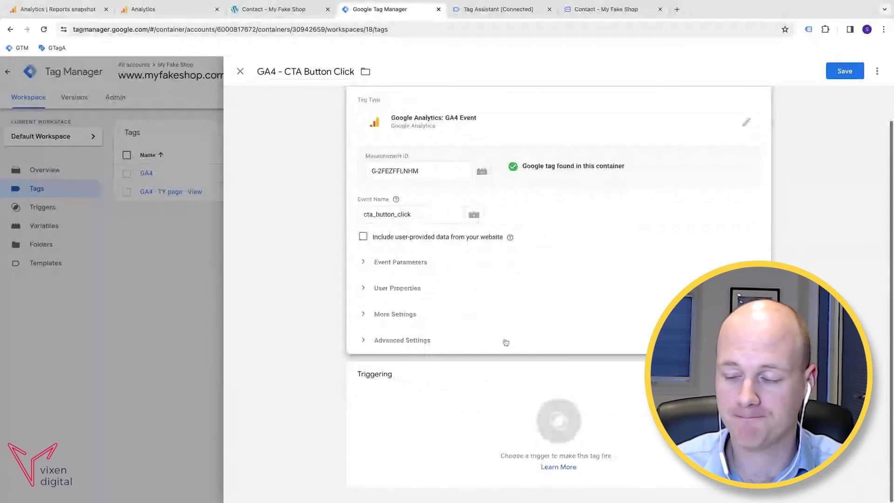
left_click(467, 399)
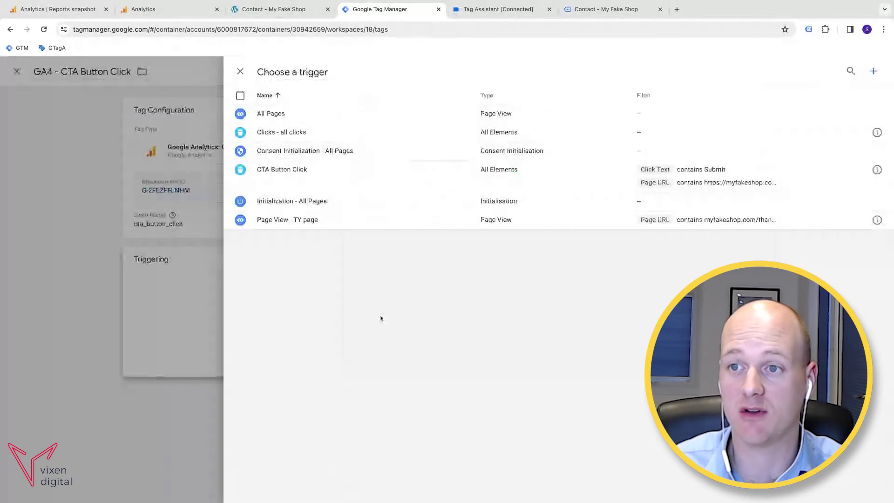
left_click(278, 178)
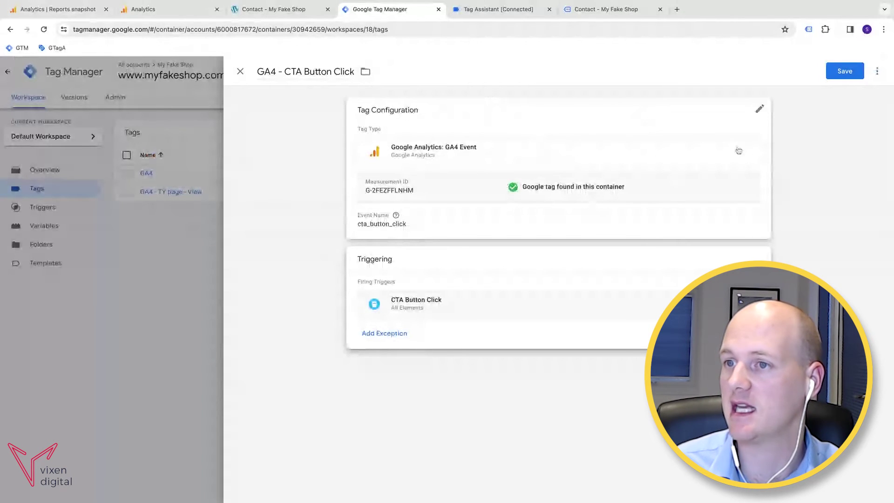
left_click(843, 73)
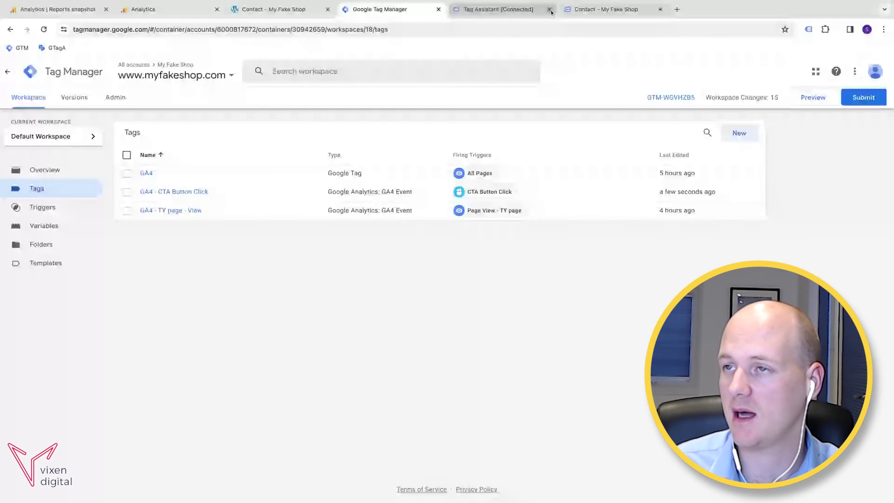
left_click(550, 10)
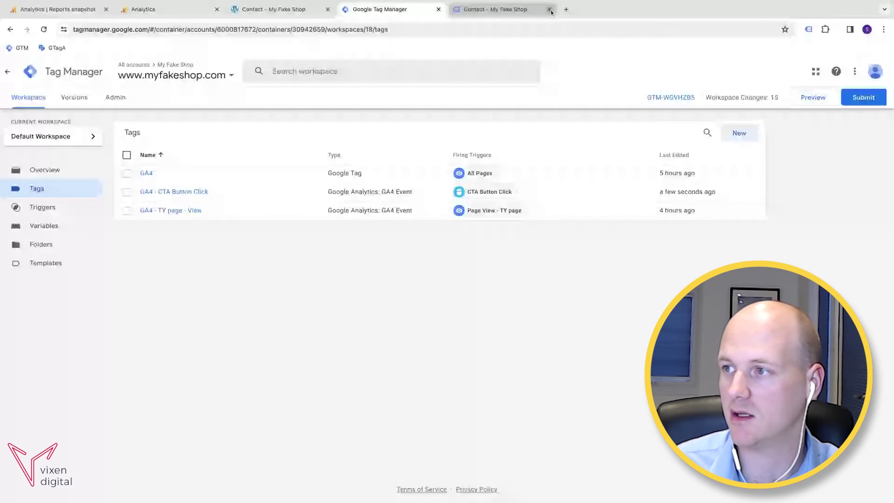
left_click(550, 10)
left_click(810, 98)
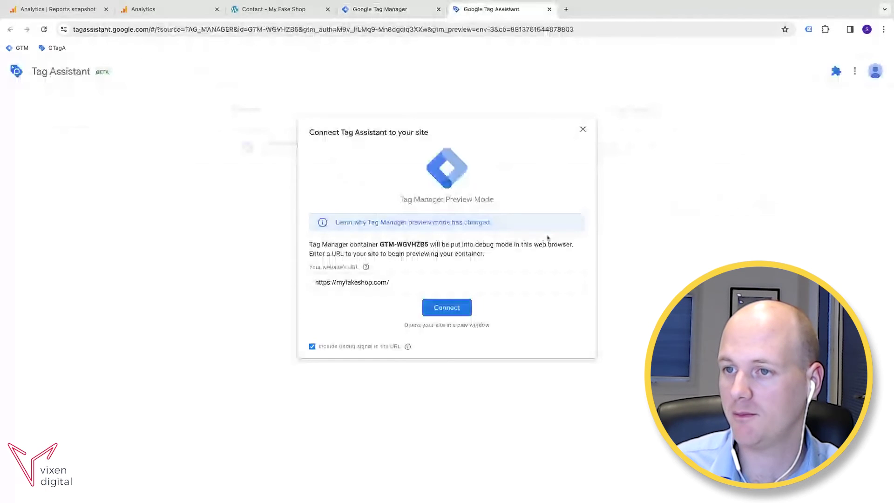
left_click(453, 311)
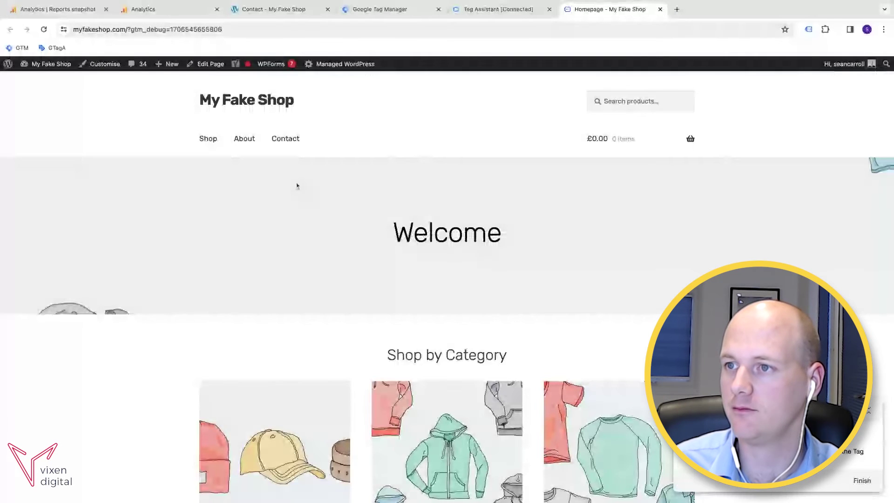
left_click(285, 140)
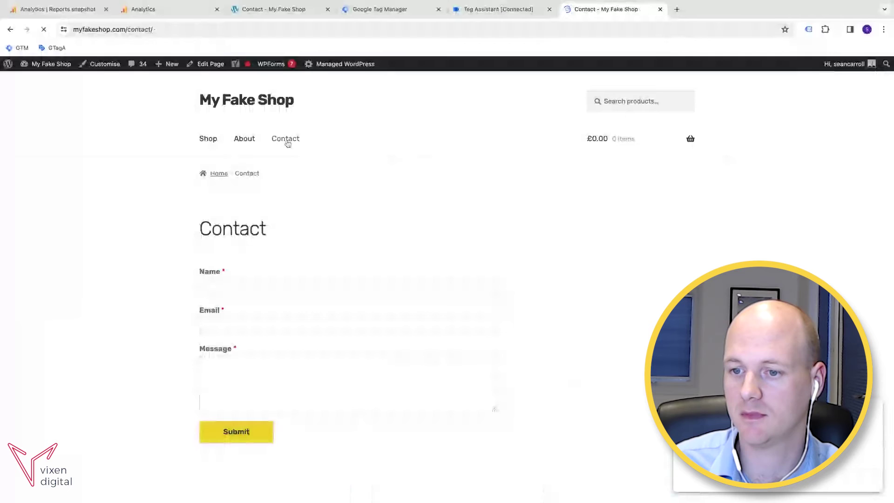
left_click(247, 428)
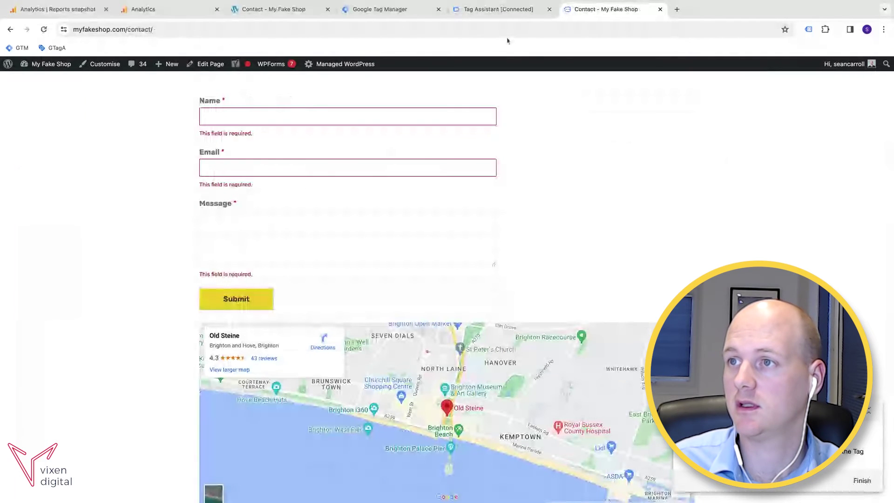
Step: Switch to Tag Assistant and examine the GA4 - CTA Button Click tag's details under the Contact page's Click event
left_click(471, 11)
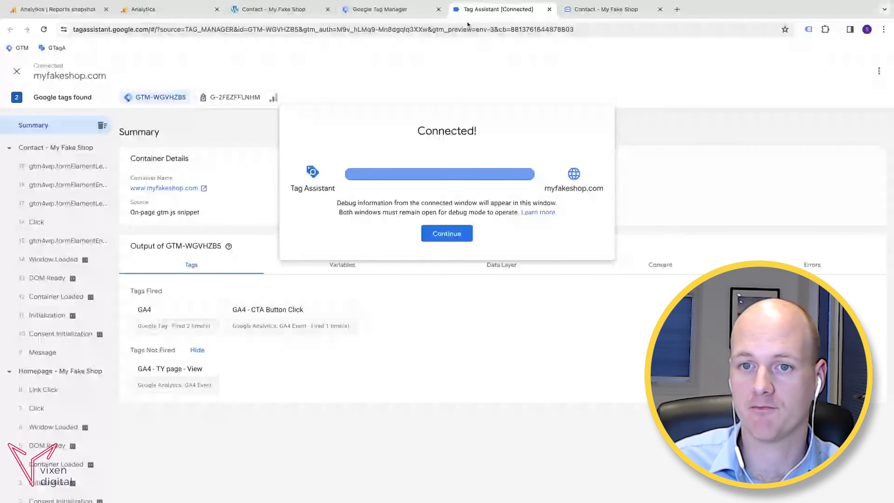
left_click(446, 233)
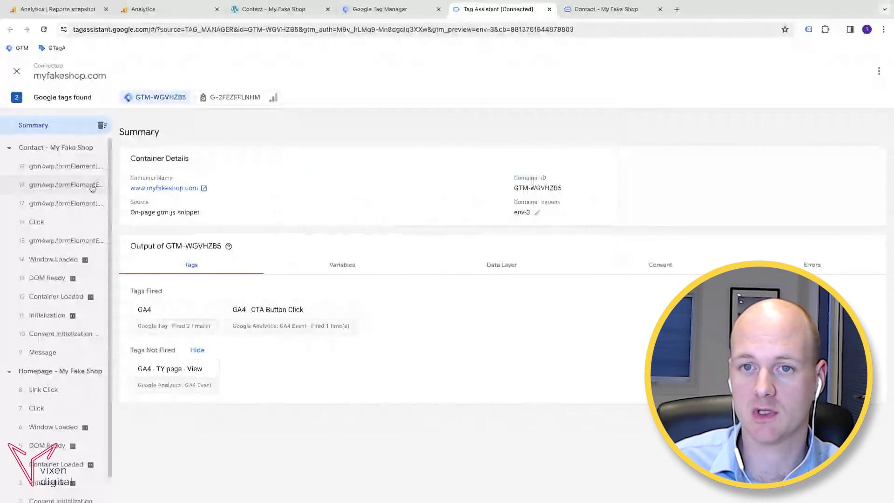
left_click(53, 223)
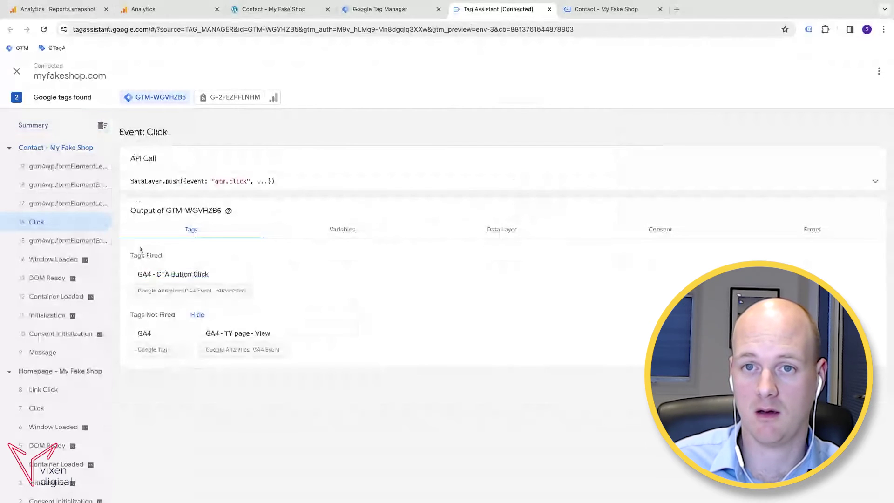
left_click(225, 281)
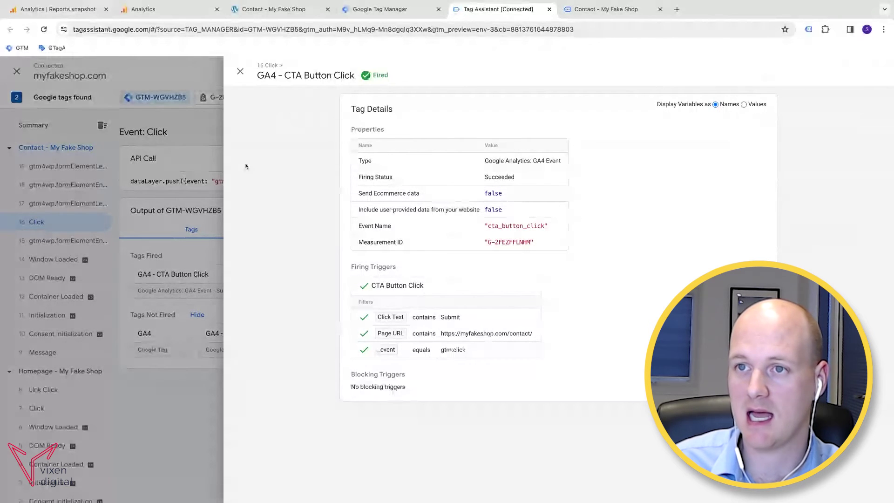
key("Escape")
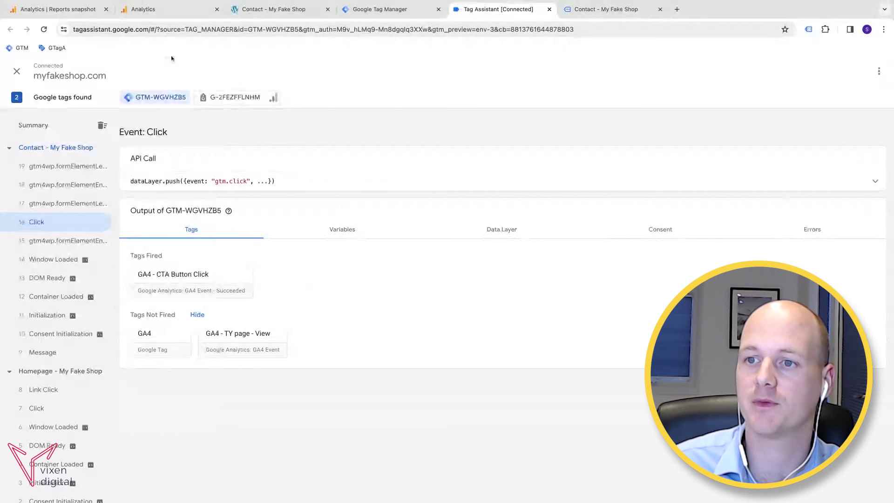
Step: Switch to Google Analytics, open the property's DebugView and examine the cta_button_click event's parameters
left_click(144, 10)
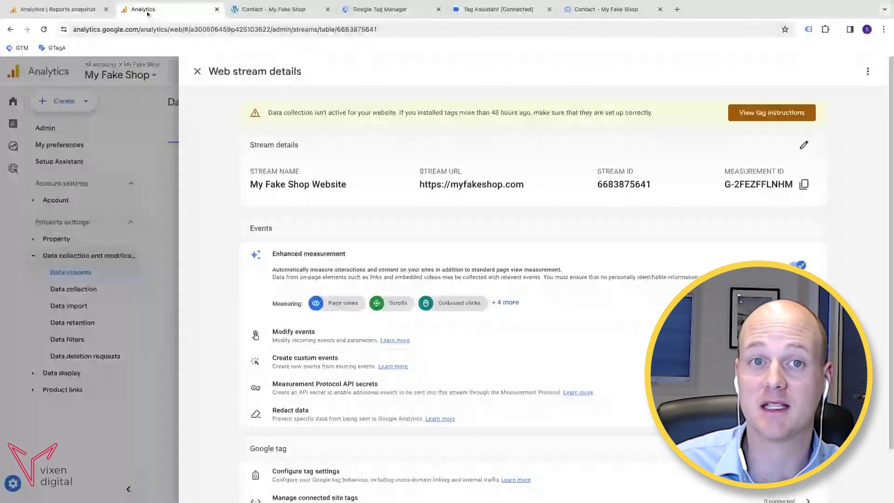
left_click(198, 72)
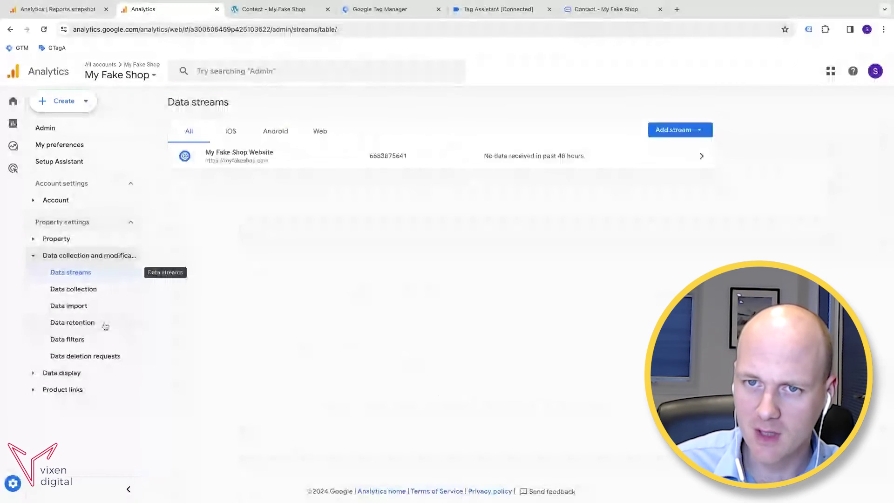
left_click(65, 130)
scroll(272, 319, "down", 5)
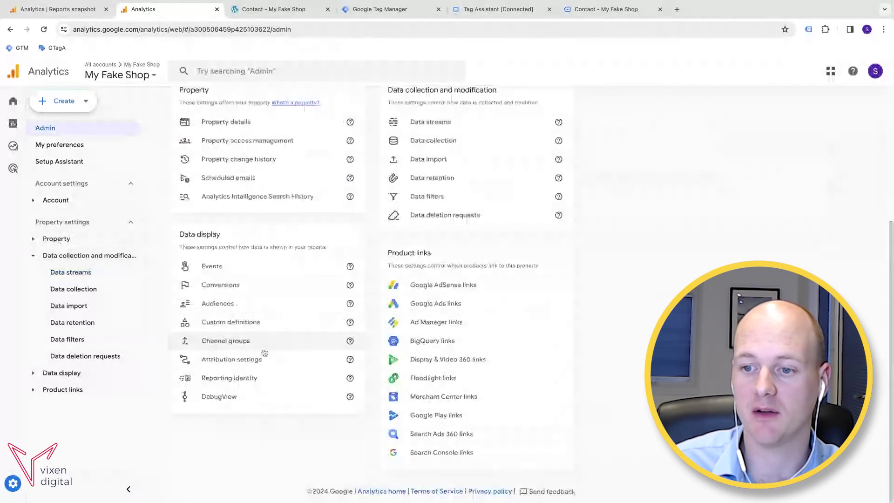
left_click(238, 396)
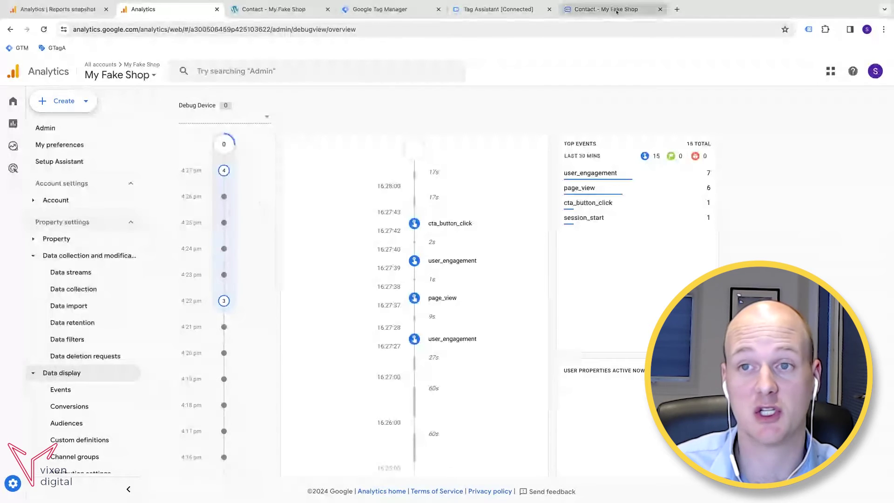
left_click(452, 229)
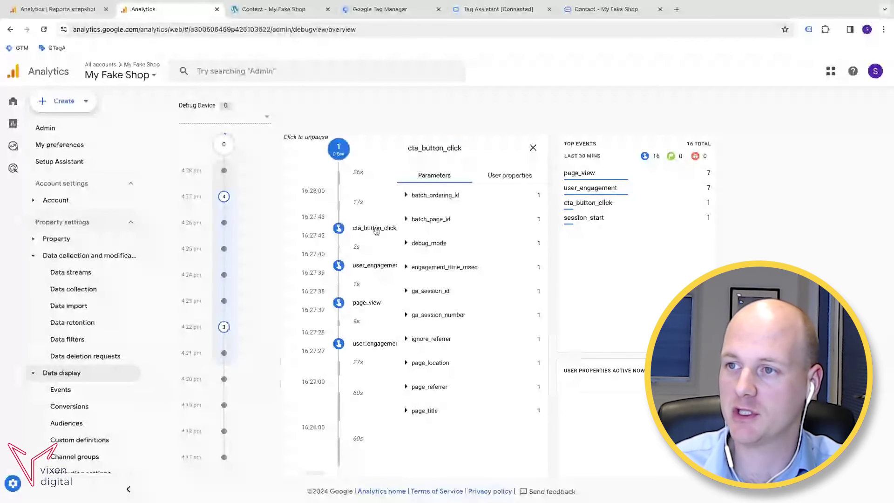
left_click_drag(463, 148, 407, 148)
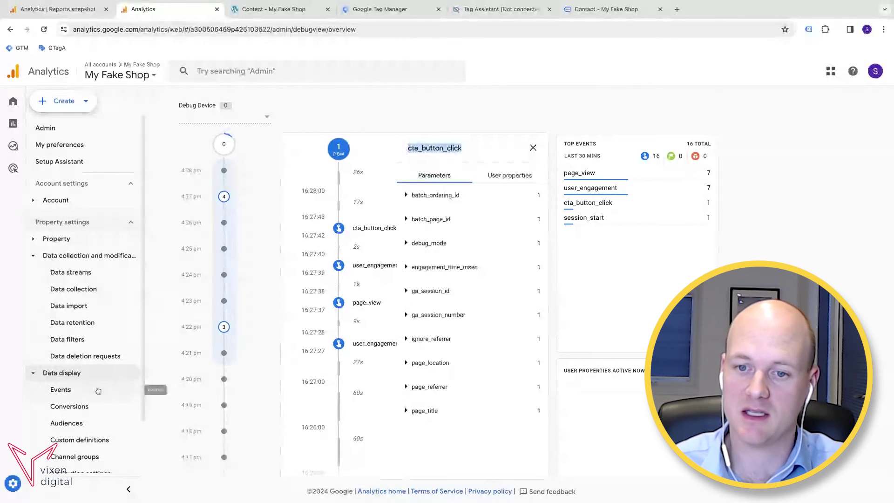
Step: Create and save a new conversion event named cta_button_click
scroll(66, 370, "down", 1)
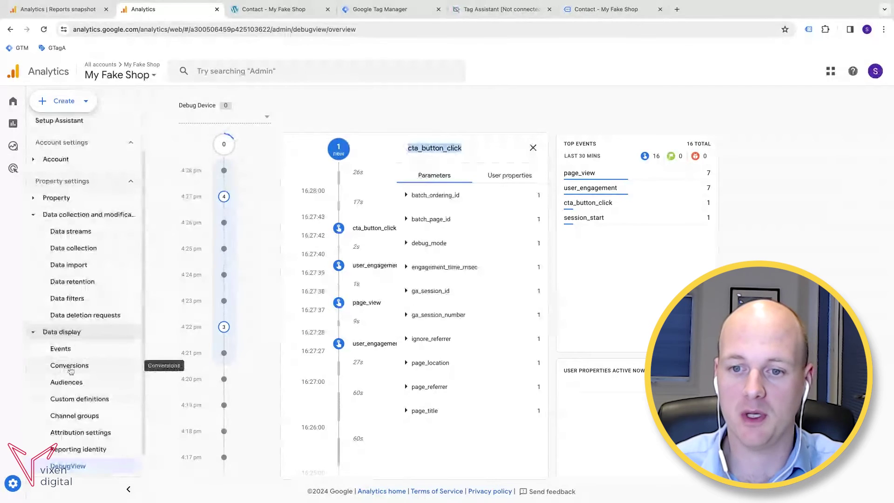
left_click(73, 370)
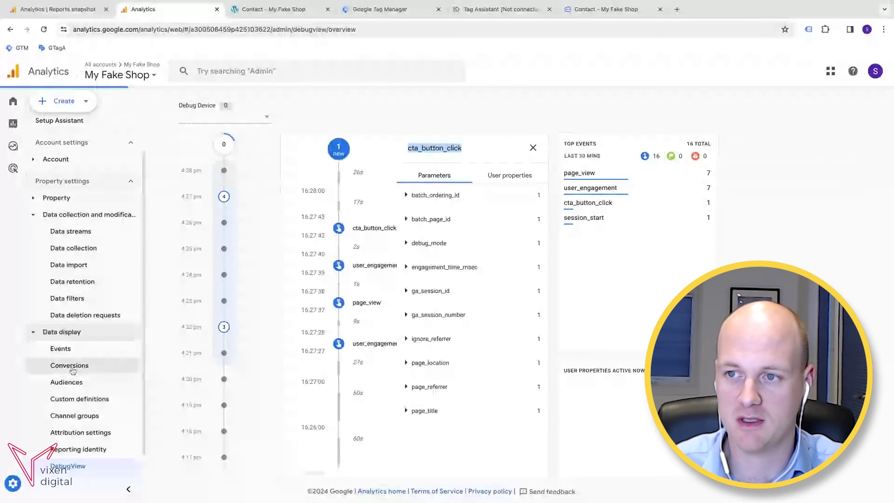
left_click(647, 179)
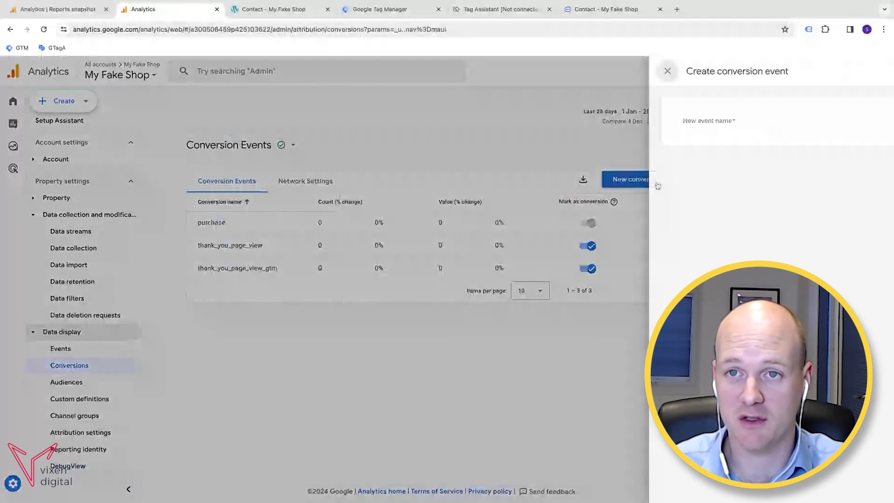
left_click(597, 126)
type("cta_button_click")
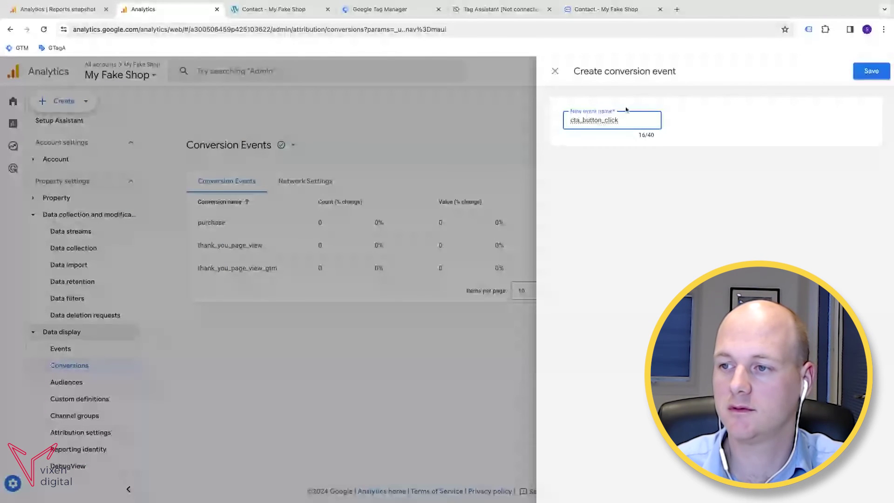
left_click(869, 72)
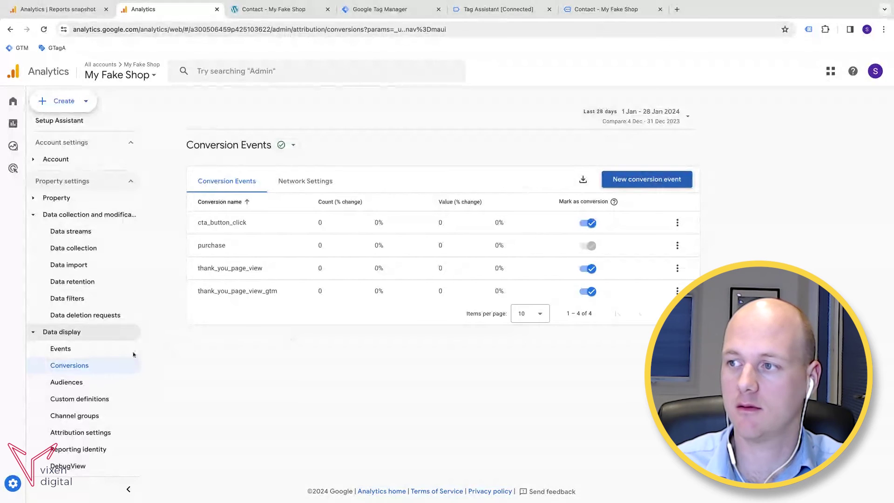
Step: Check the property's list of existing events, and return to DebugView
left_click(91, 356)
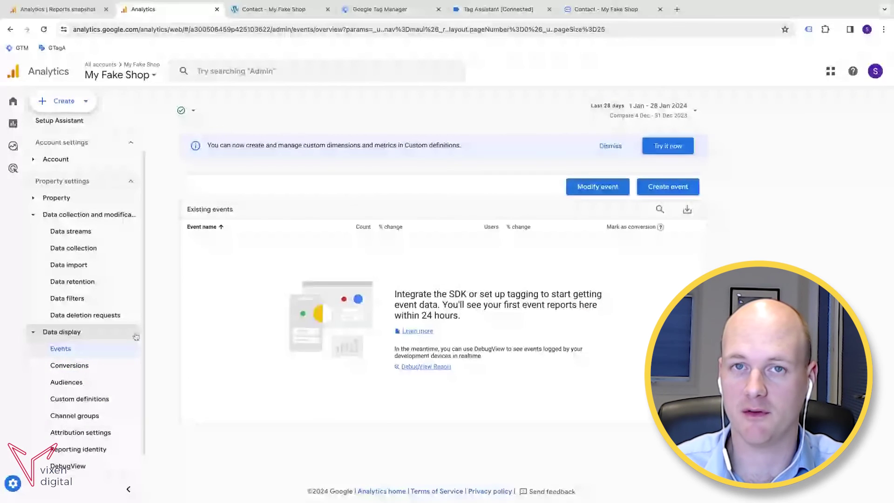
scroll(88, 346, "down", 1)
left_click(76, 448)
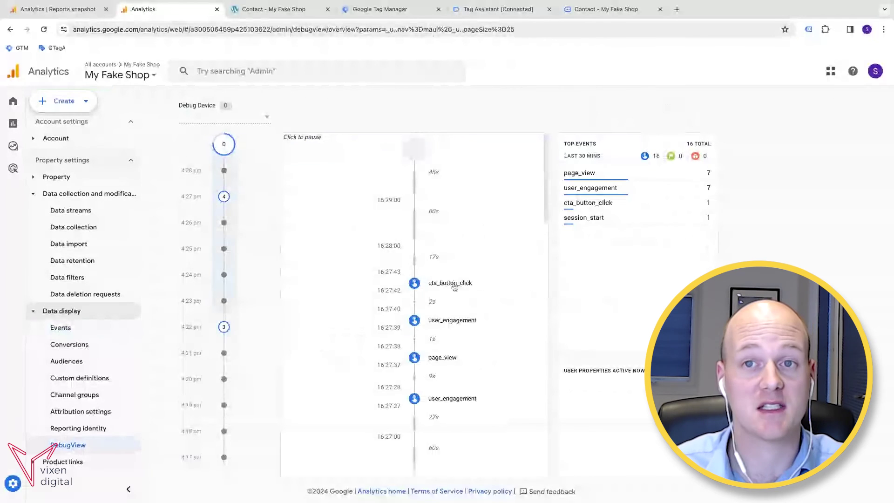
Step: Submit the empty contact form on the website again and inspect the newest Click event in Tag Assistant
left_click(598, 16)
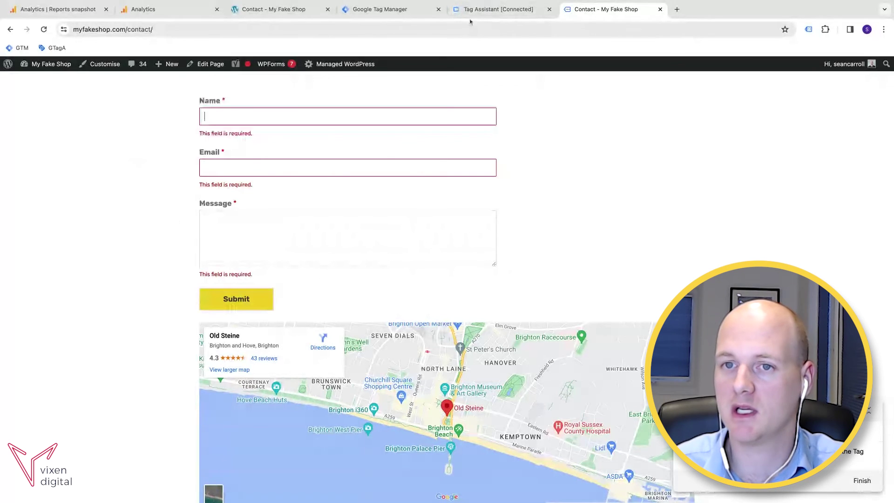
key("ctrl+shift+Tab")
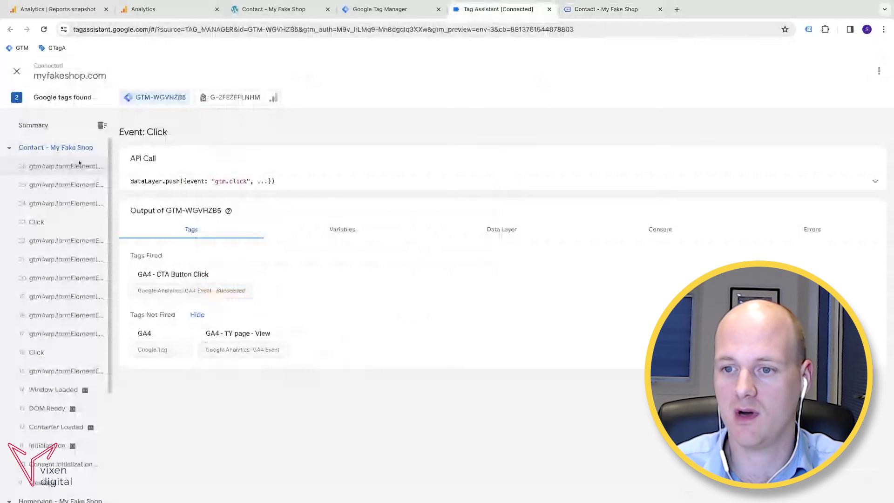
left_click(45, 224)
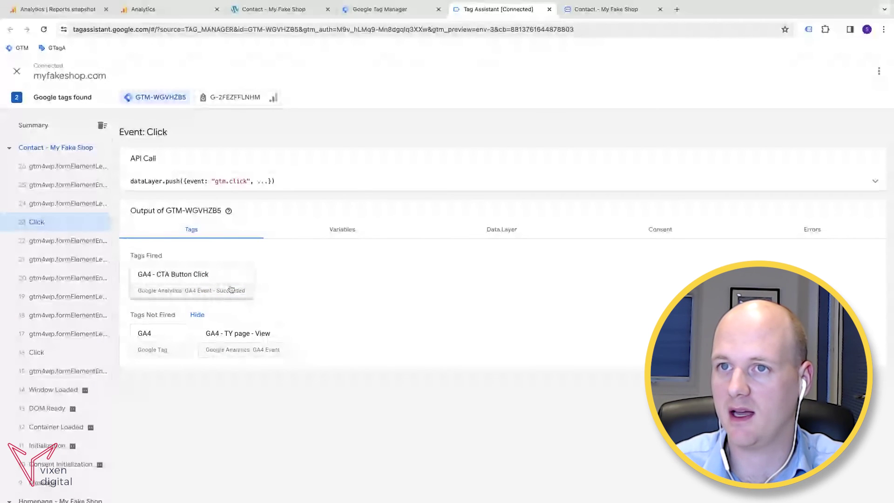
Step: Return to Google Analytics and reload DebugView to check the recent cta_button_click events
left_click(155, 13)
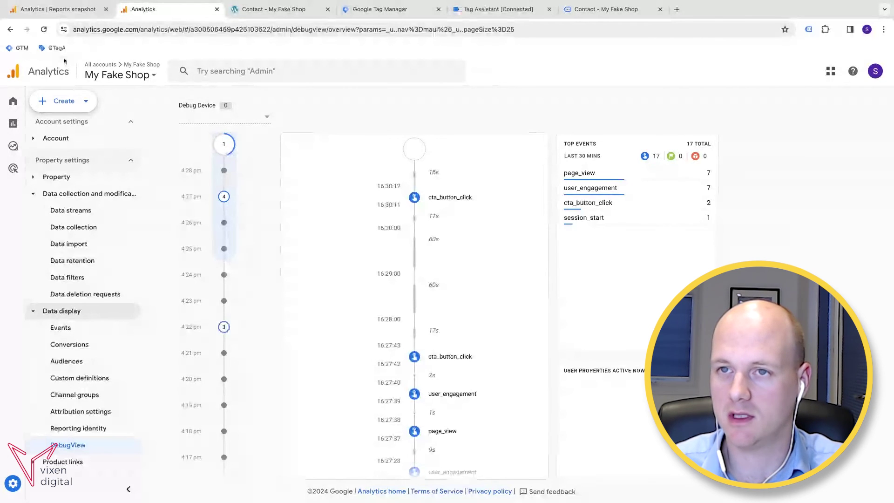
left_click(44, 29)
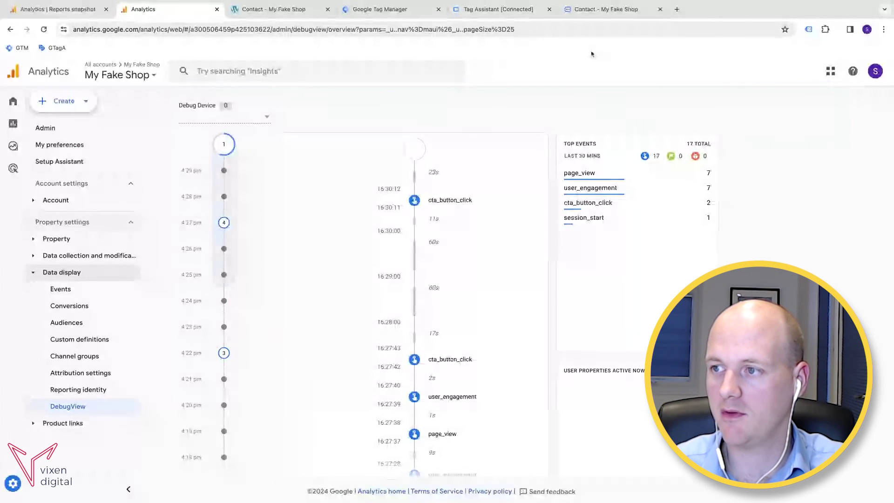
Step: Switch to the website, visit the About page, return to the Contact page and submit the empty contact form
left_click(597, 16)
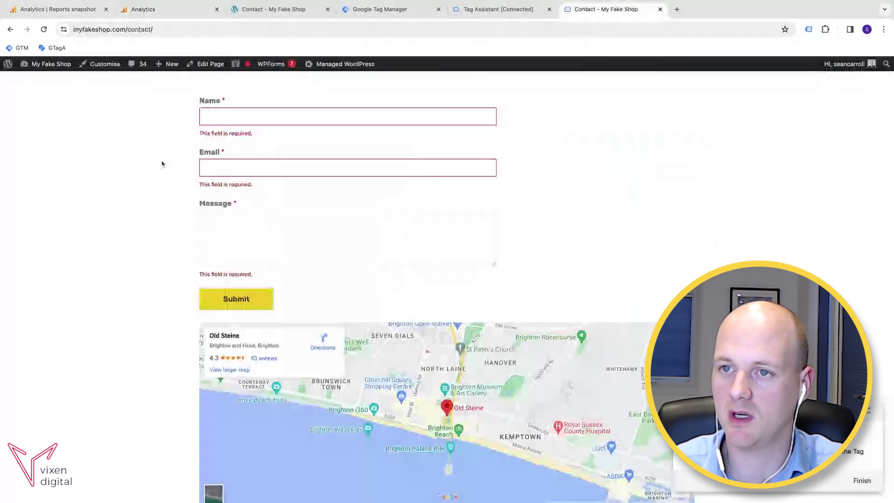
scroll(162, 163, "up", 4)
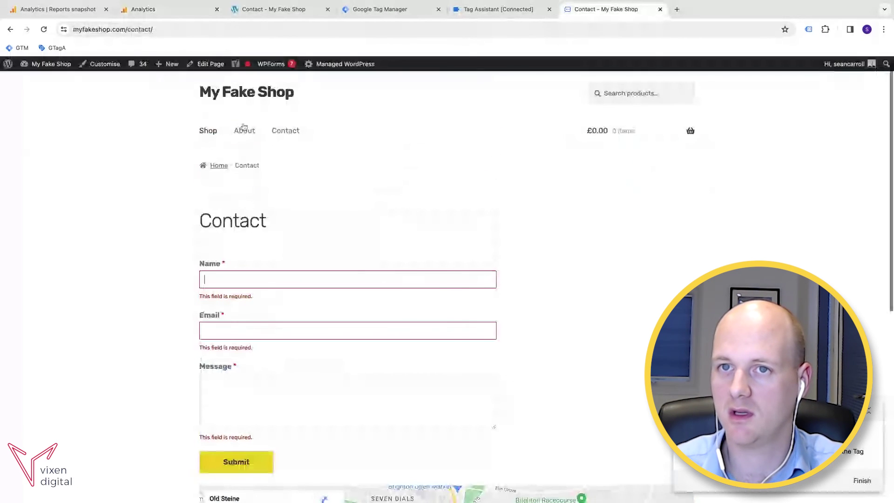
left_click(244, 130)
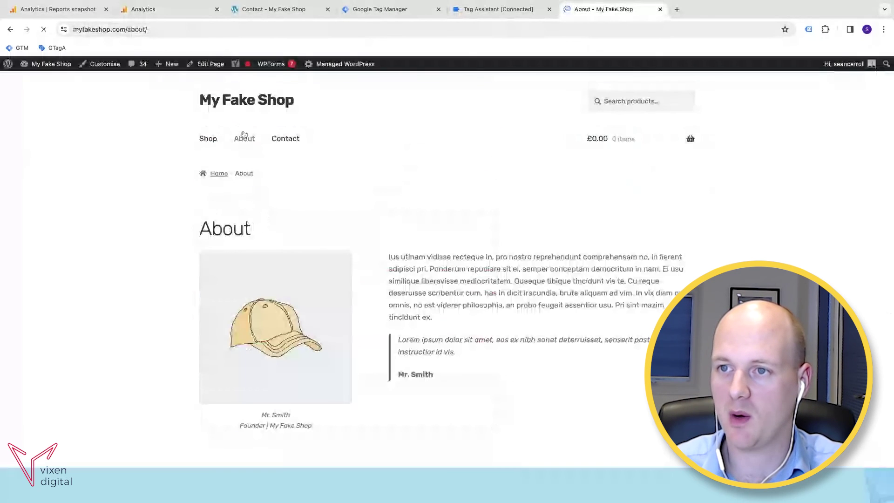
left_click(292, 142)
scroll(262, 308, "down", 2)
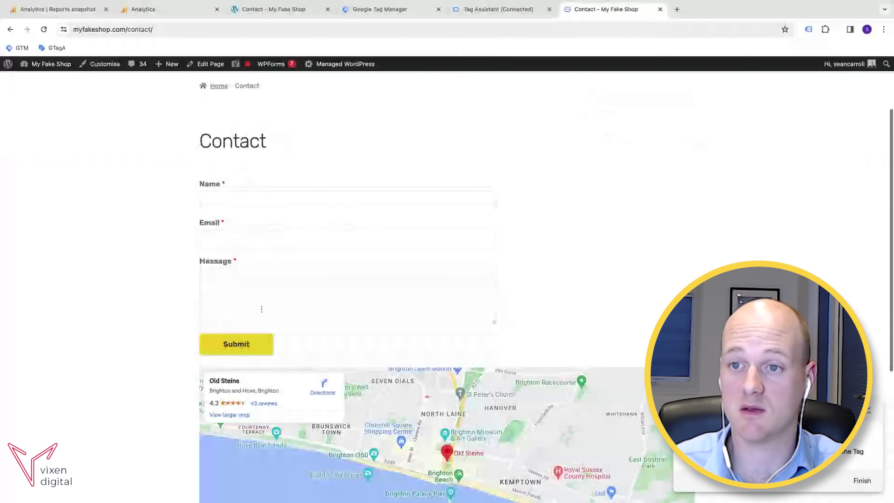
left_click(254, 344)
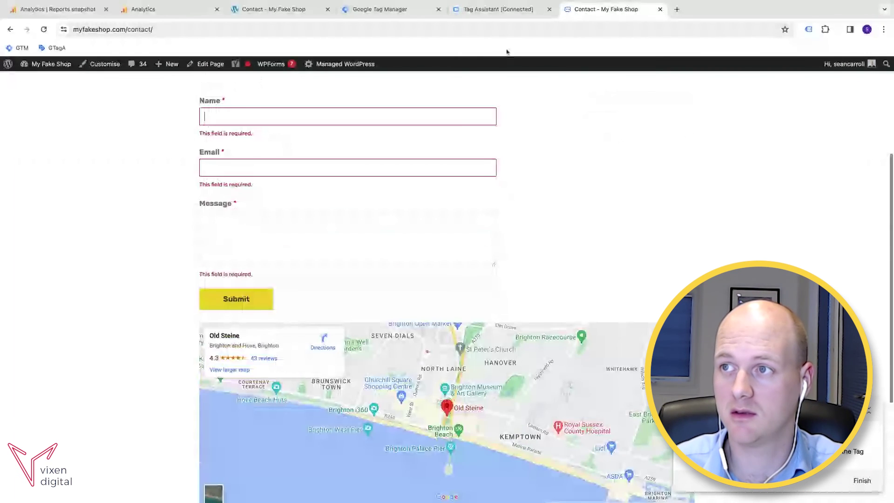
Step: Inspect the newest Click event in Tag Assistant, and check the latest cta_button_click event in Google Analytics DebugView
left_click(497, 10)
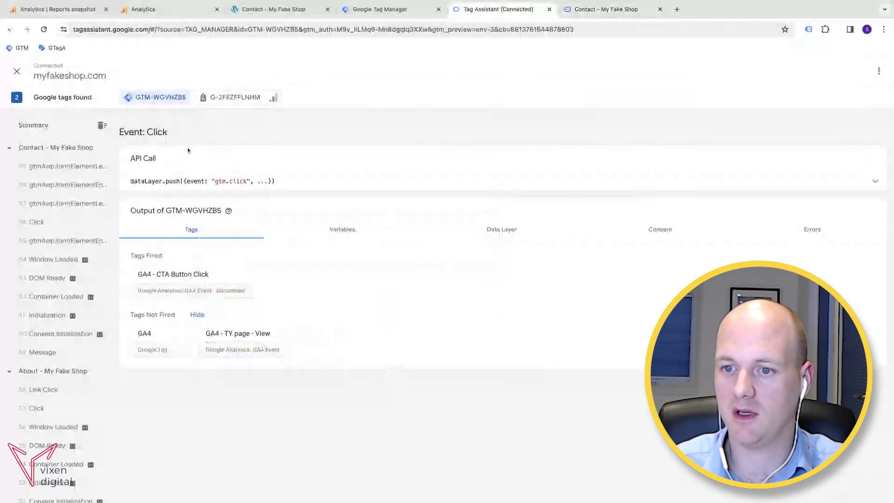
left_click(54, 220)
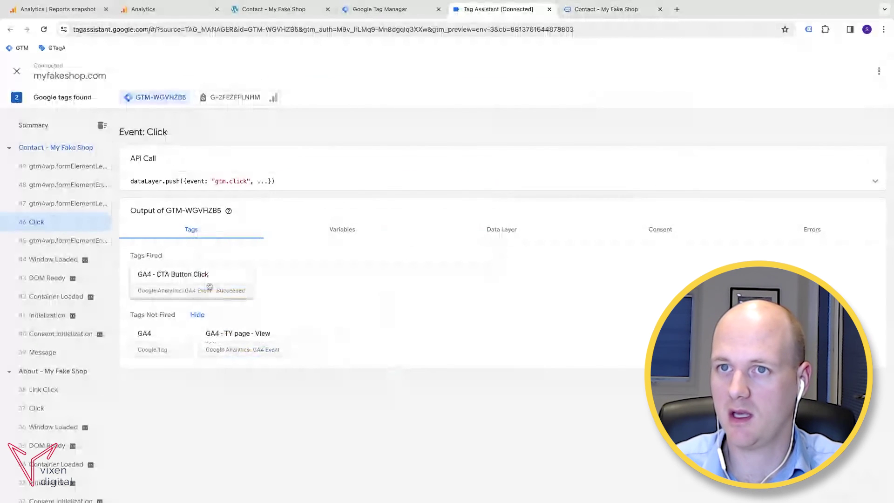
left_click(161, 12)
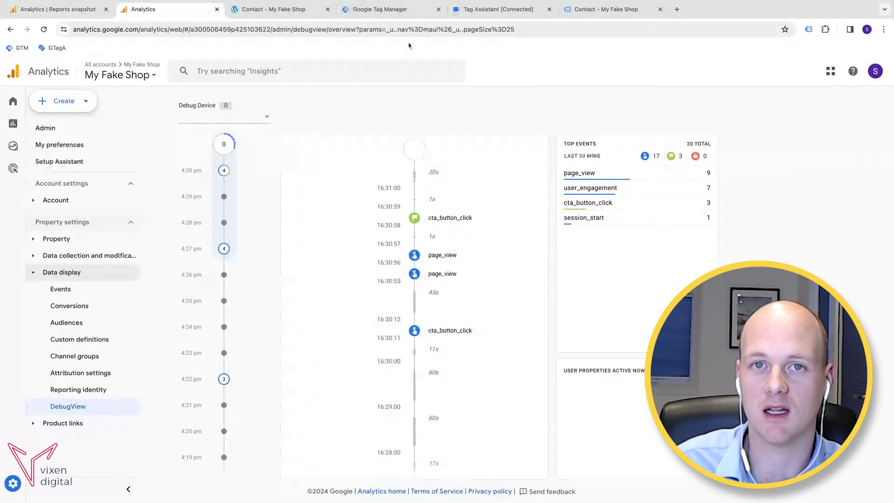
Step: Switch to Google Tag Manager, start submitting the workspace changes and name the version "Added CTA Button Click GA4 event"
left_click(390, 14)
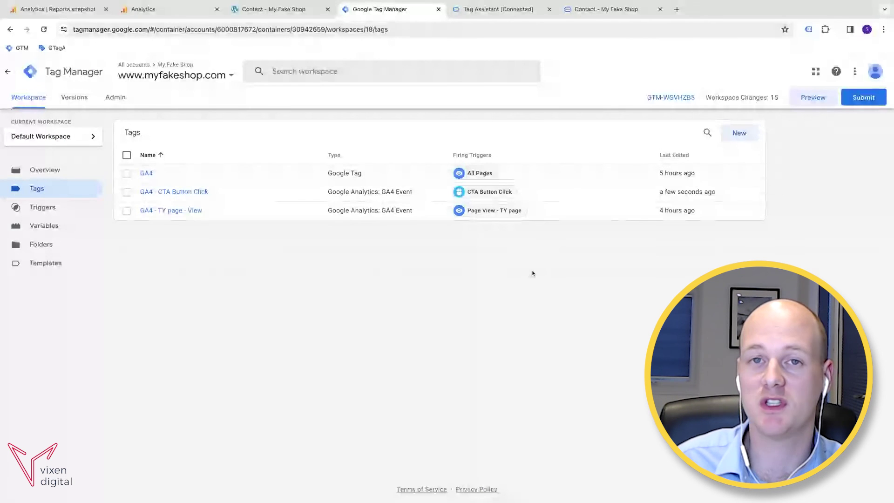
left_click(864, 97)
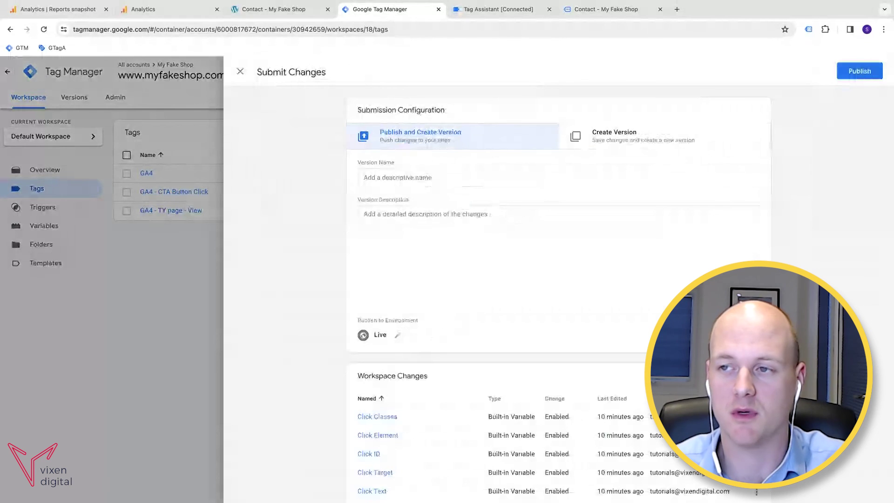
left_click(420, 178)
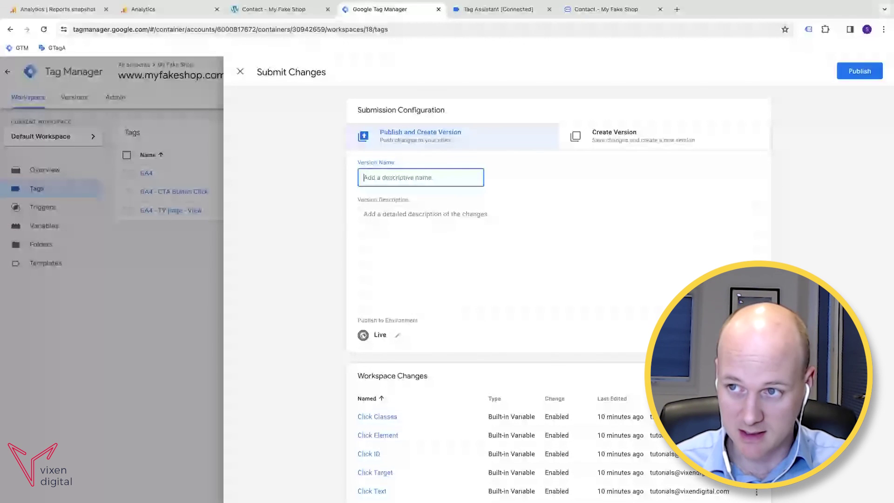
type("Add")
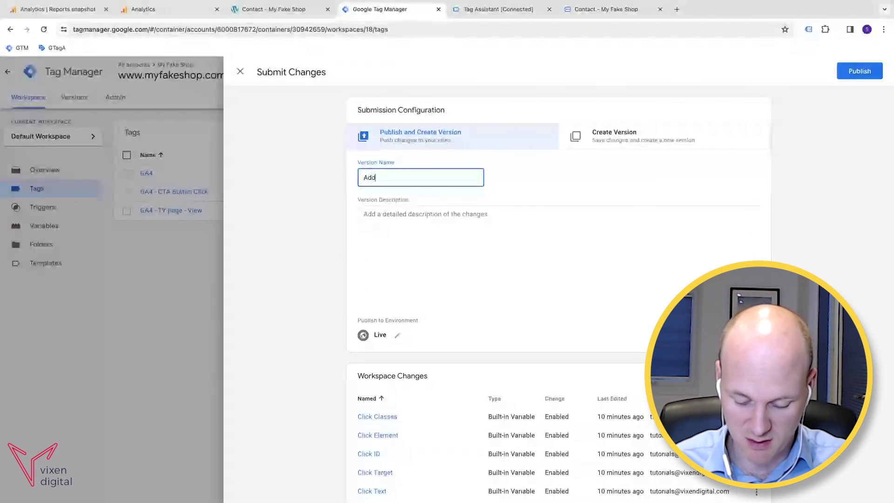
type("ed ")
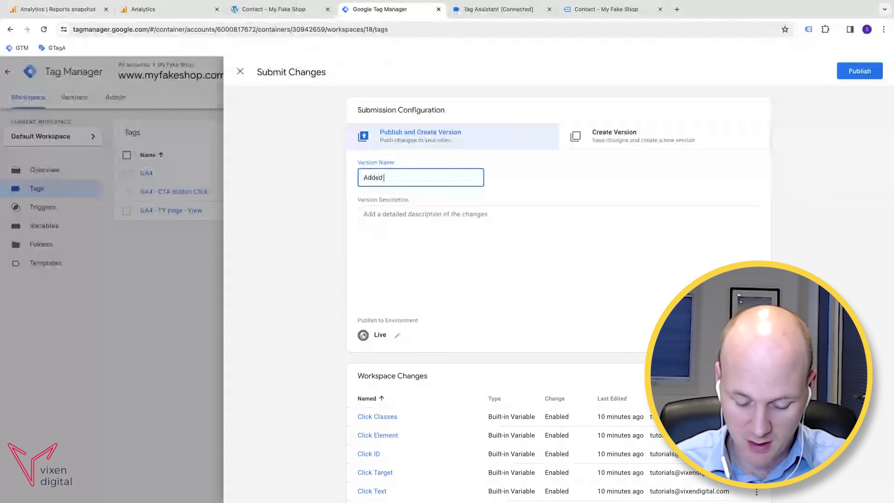
type("CTA ")
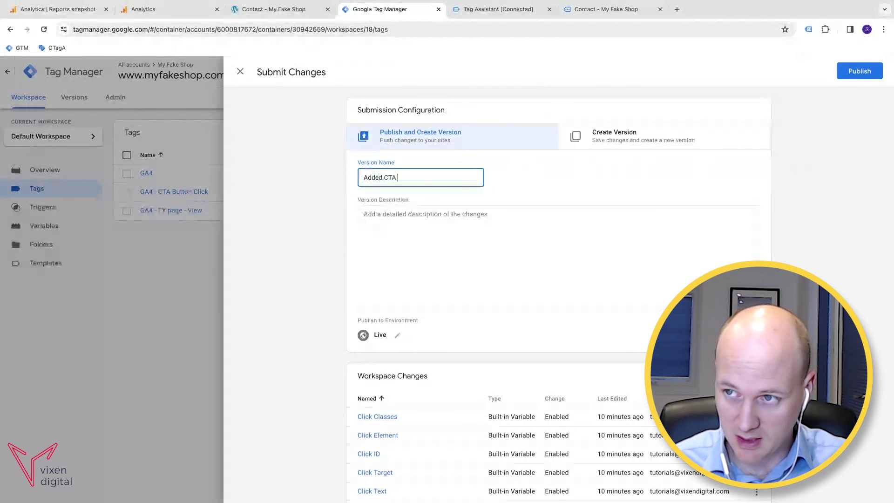
type("Button Cli")
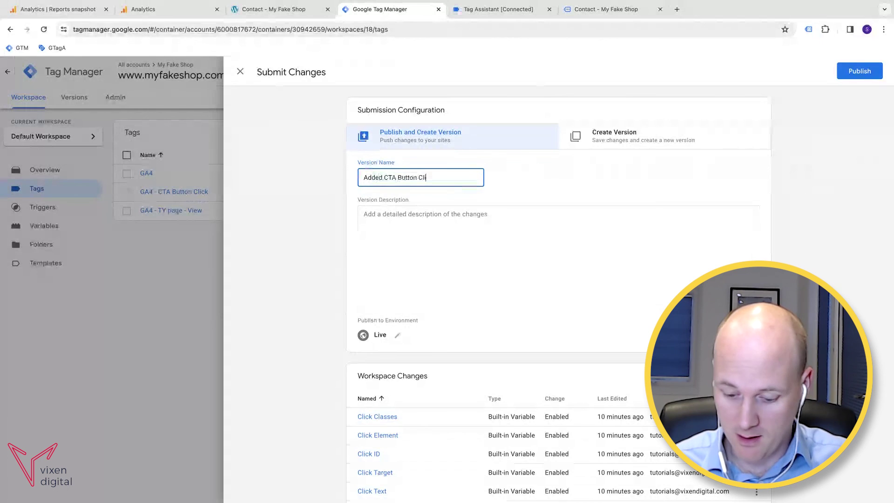
type("ck GA4 ")
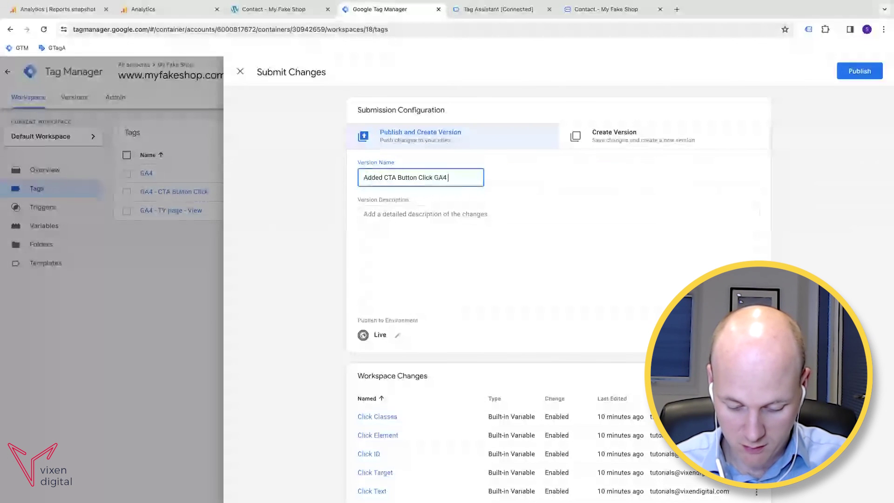
type("event")
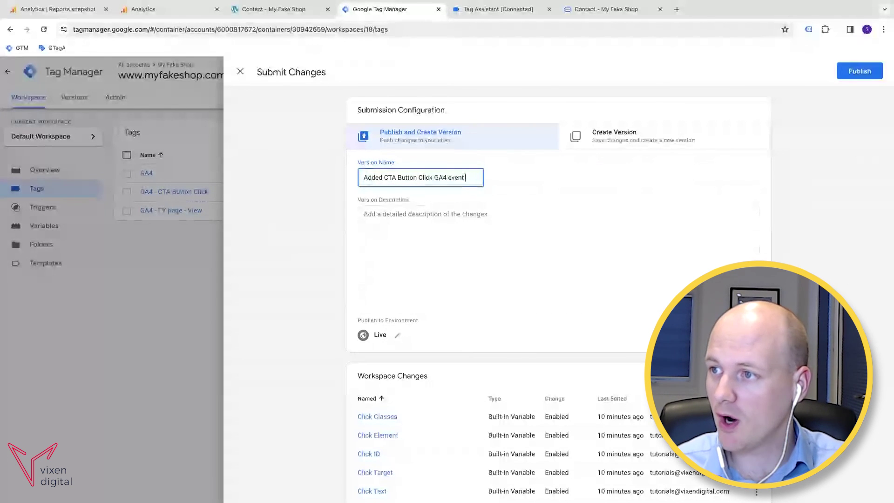
left_click(608, 196)
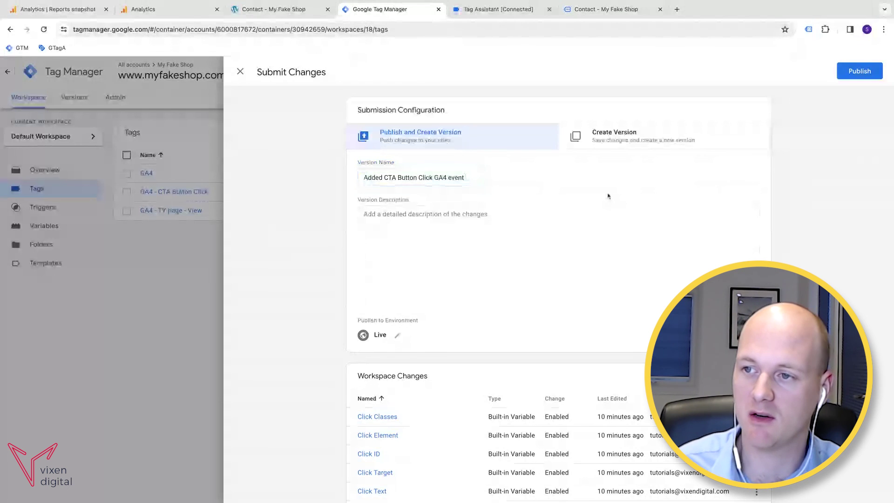
Step: Publish the container version to the Live environment without a description, and close its version summary
left_click(432, 225)
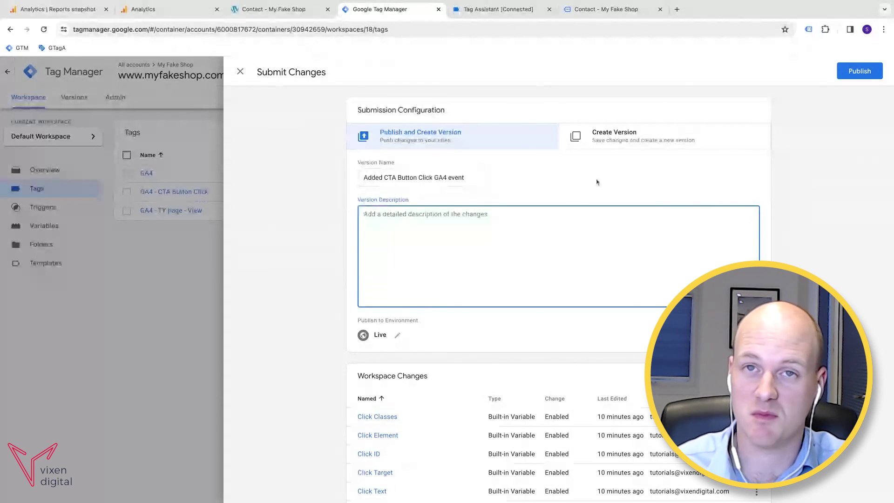
left_click(858, 71)
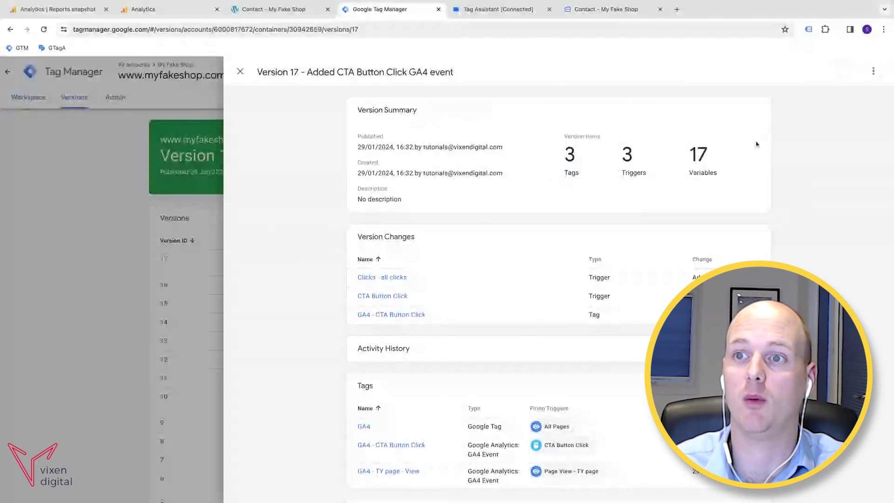
left_click(240, 73)
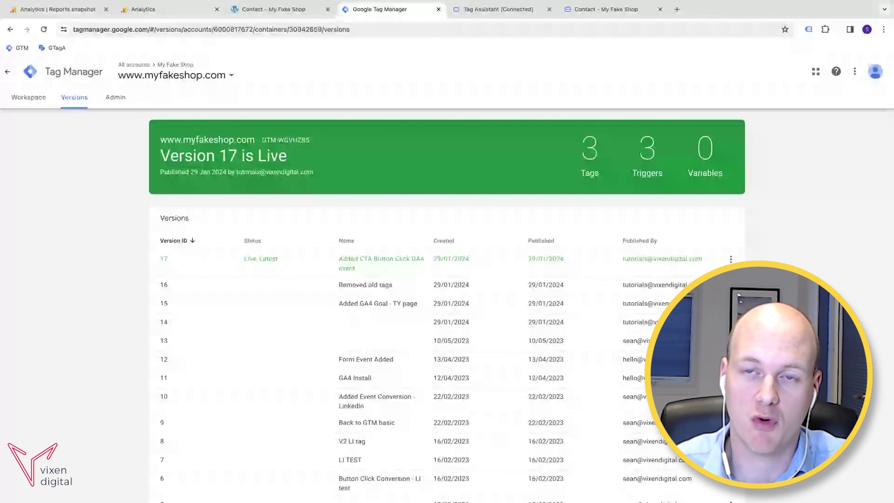
Step: Look over the website's Contact page in the original browser tab, and return to DebugView in Google Analytics
left_click(288, 10)
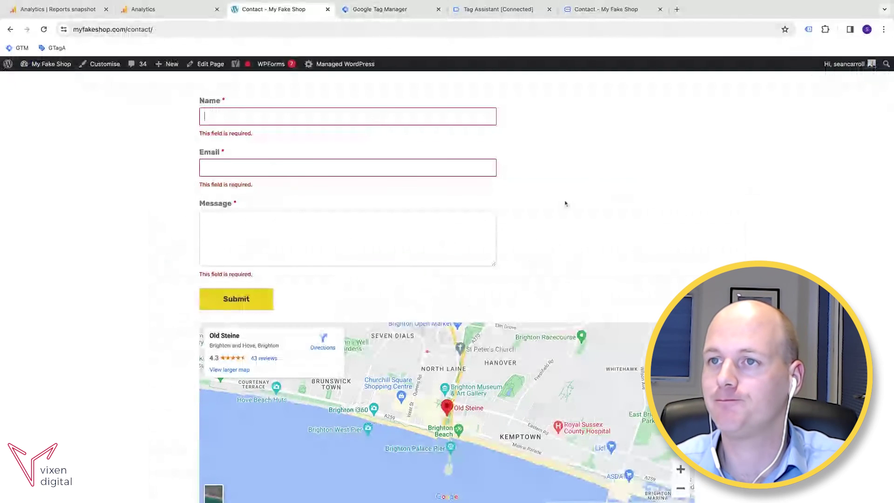
scroll(565, 203, "up", 4)
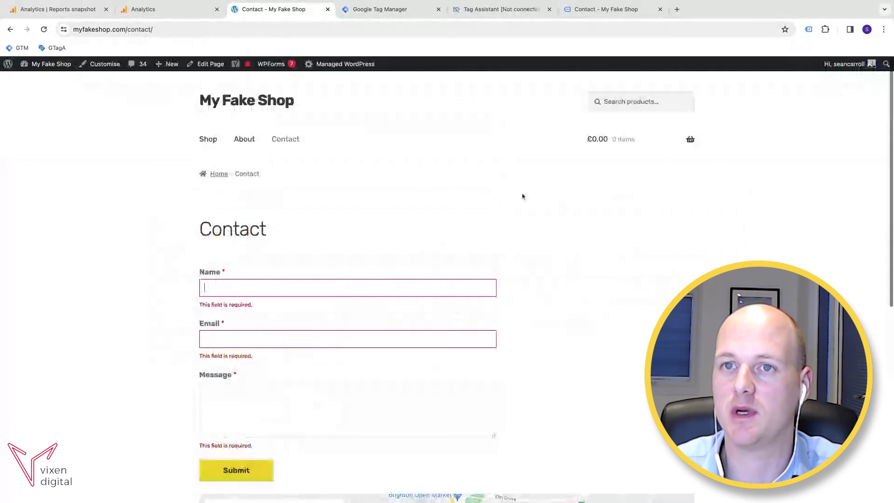
left_click(169, 11)
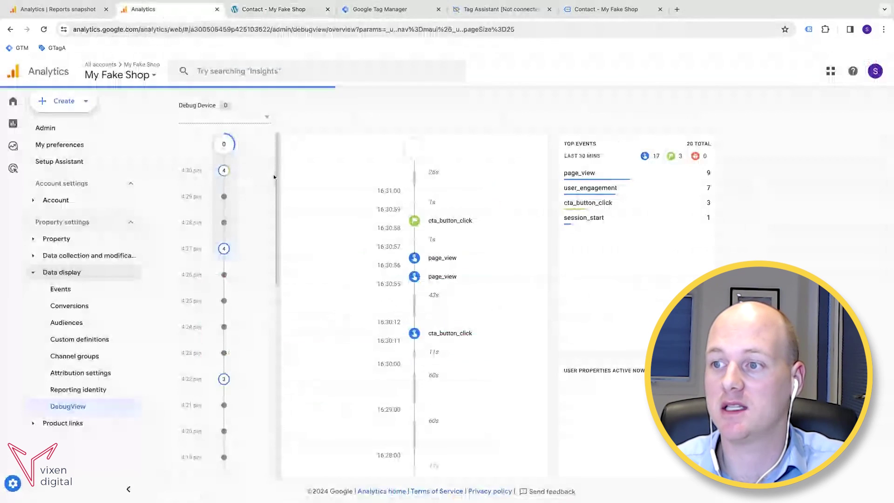